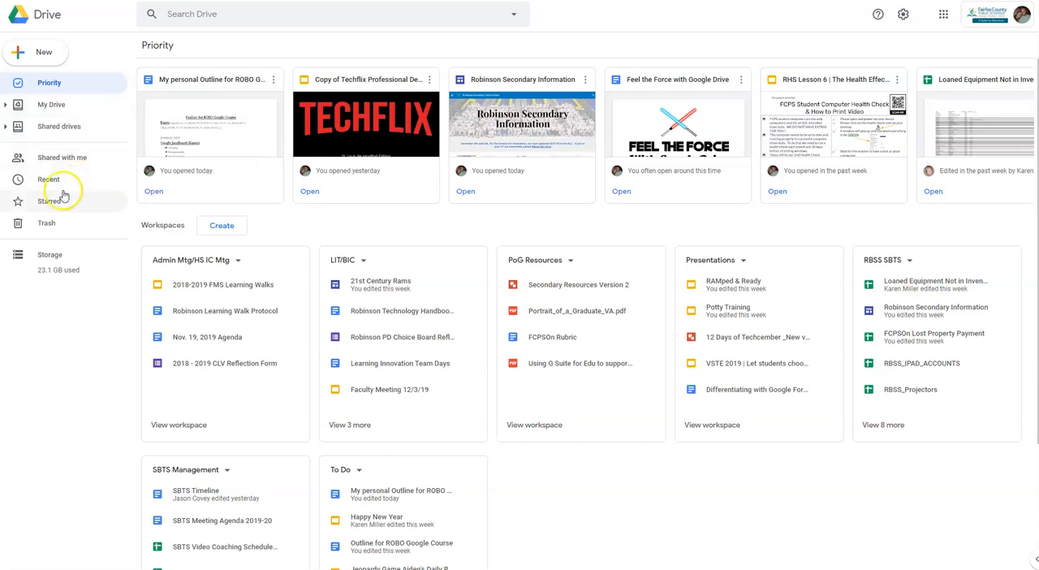
Create a new folder named "Gooogle Drive Folder".
click(76, 84)
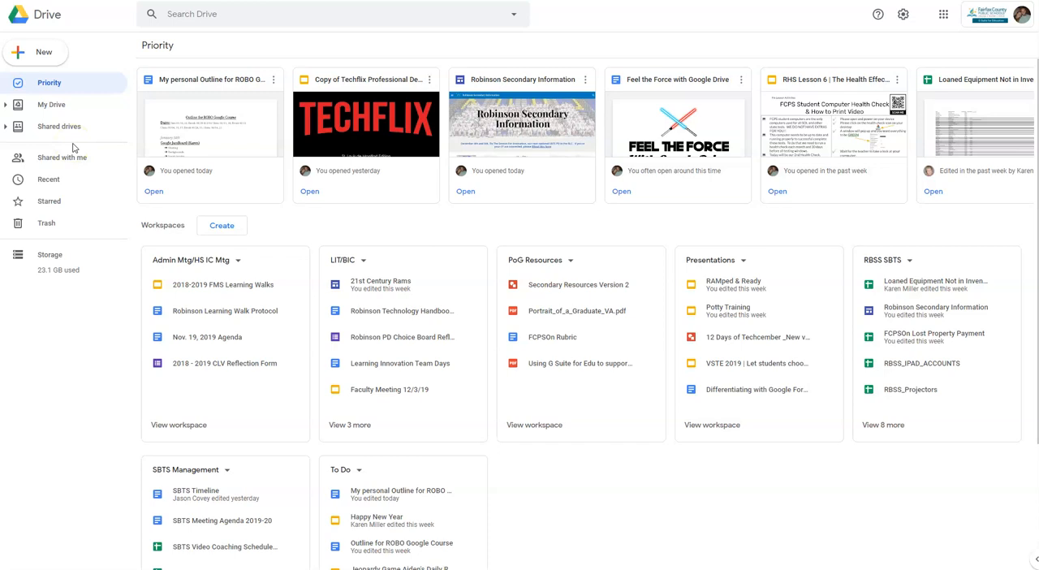
click(39, 55)
click(65, 59)
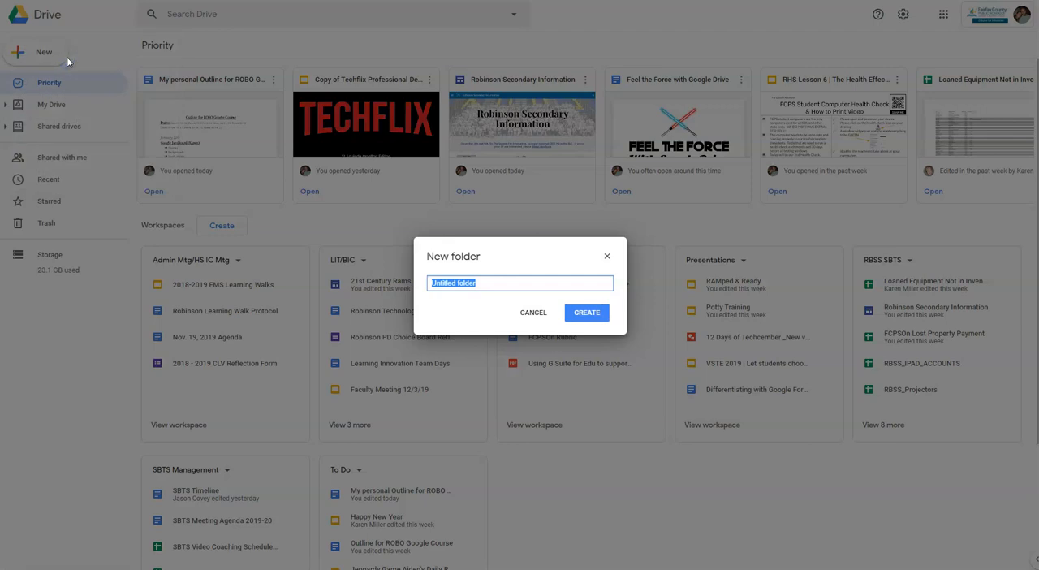
text(Gooog)
click(585, 313)
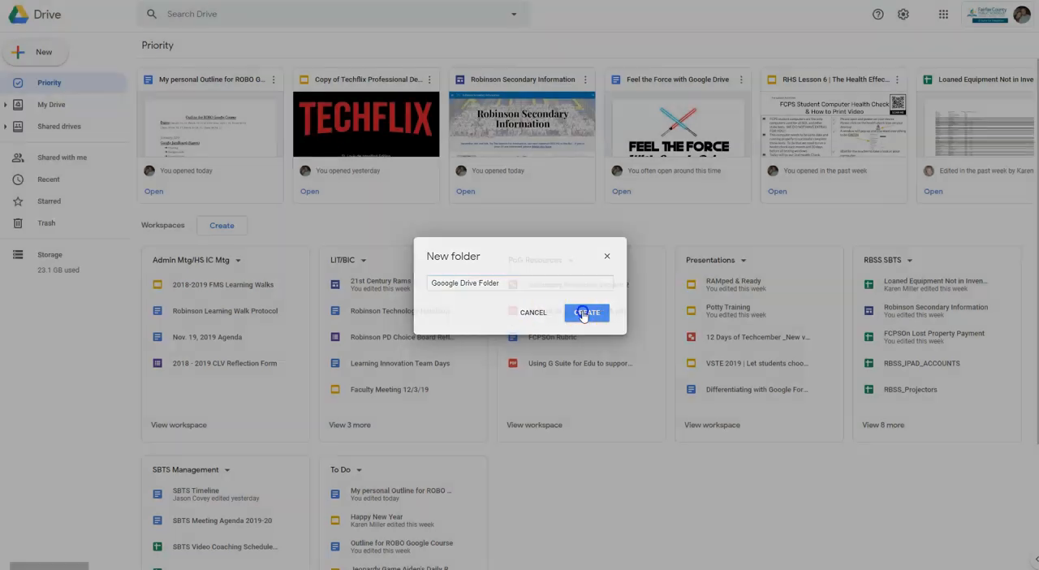
Open the Gooogle Drive Folder in My Drive and create a blank Google Docs document inside it.
click(50, 105)
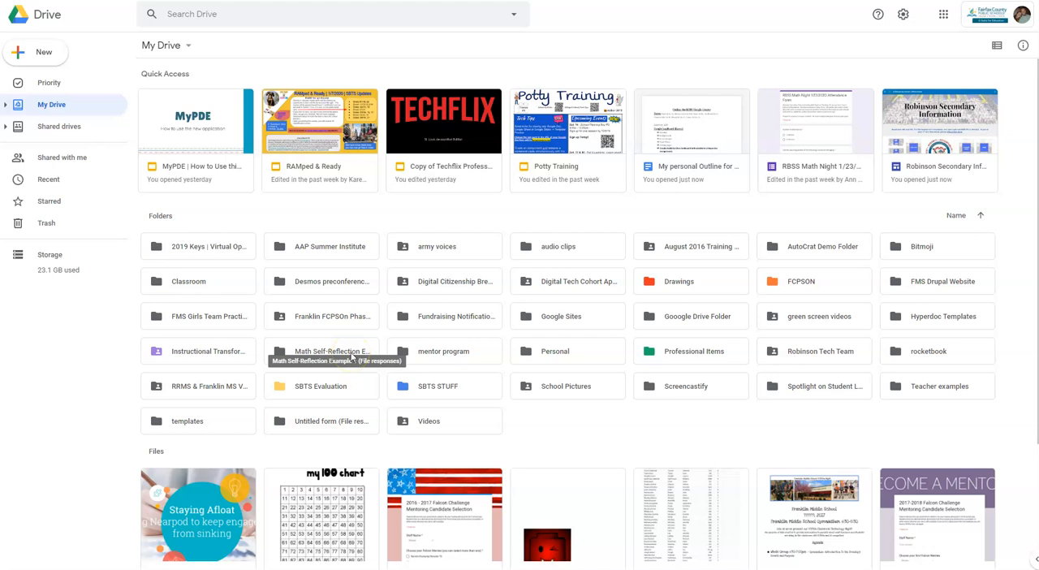
double_click(697, 323)
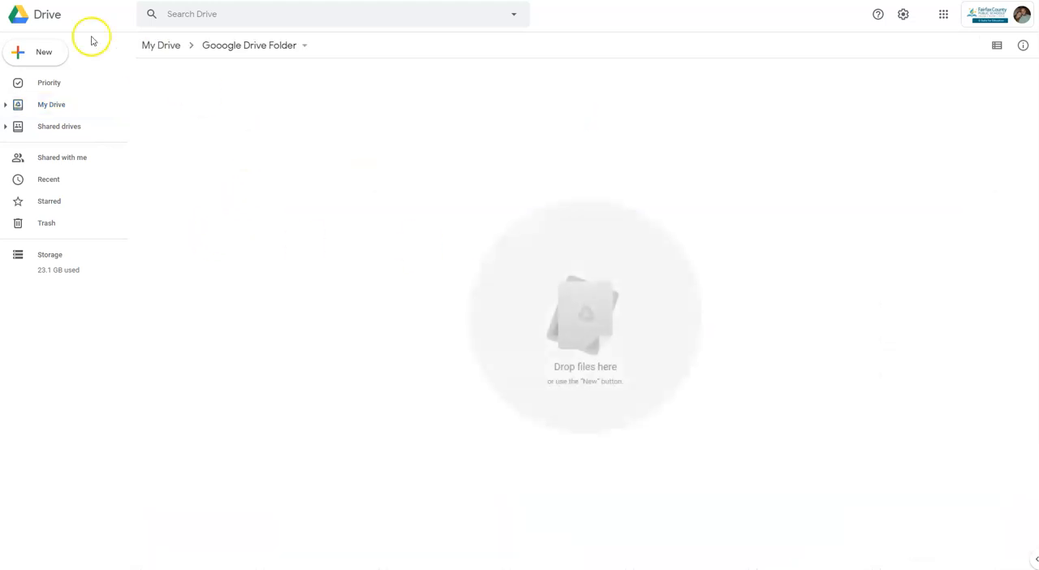
click(39, 51)
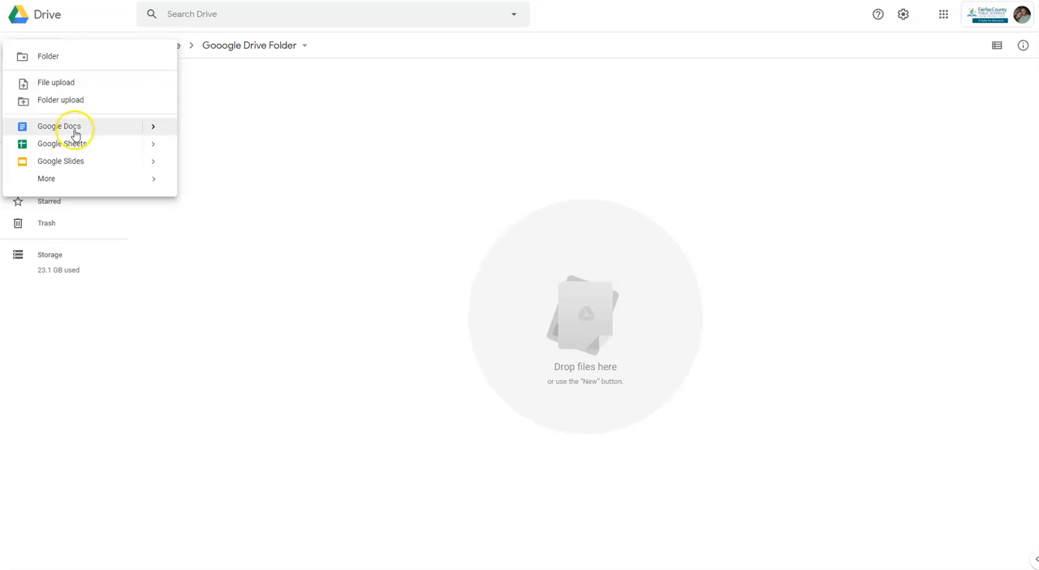
click(73, 128)
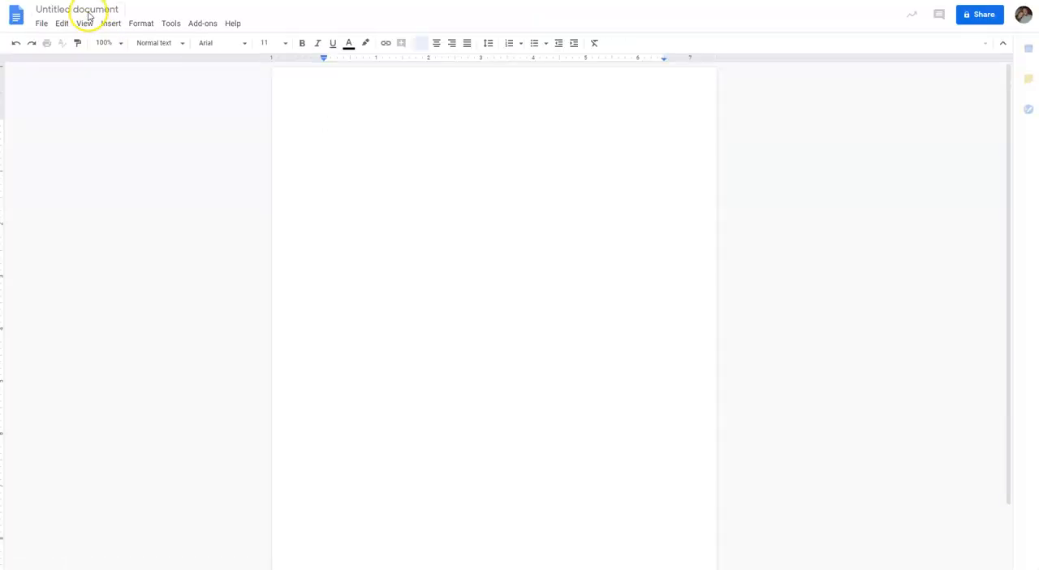
Rename the untitled document "Doc #1 for Google Drive Folder".
click(88, 9)
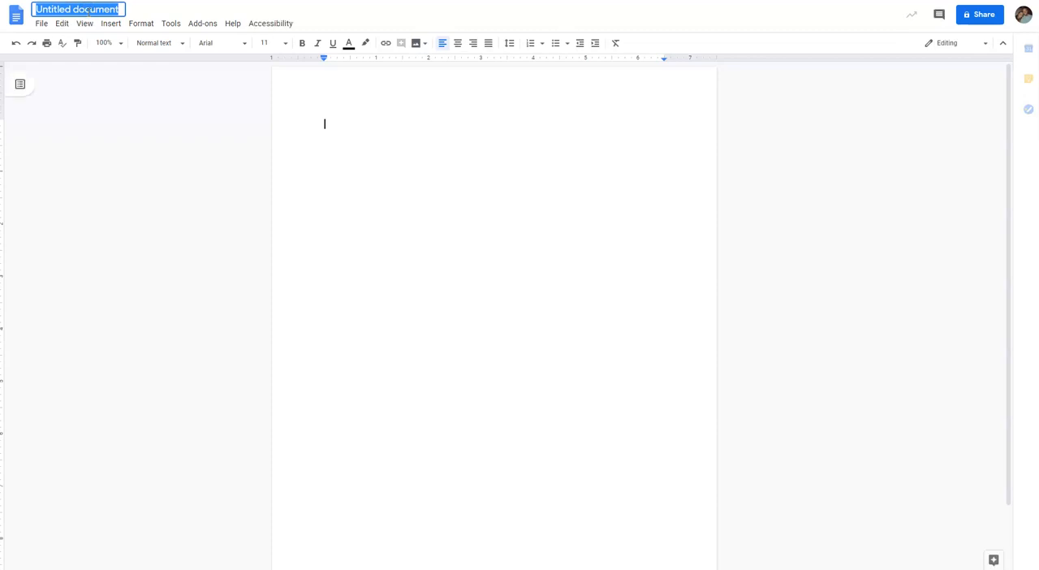
text(Doc #)
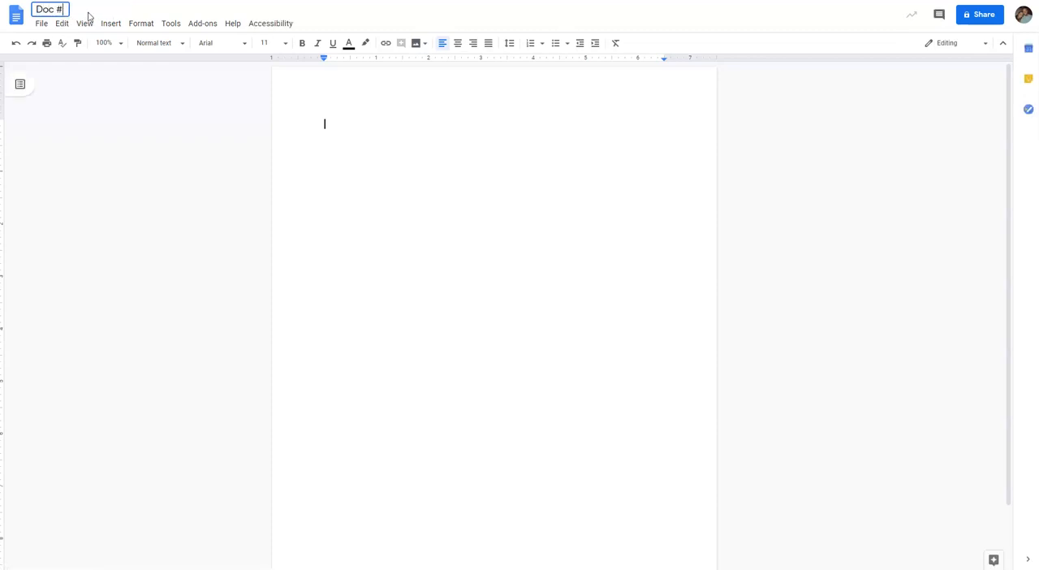
text(1 for Google)
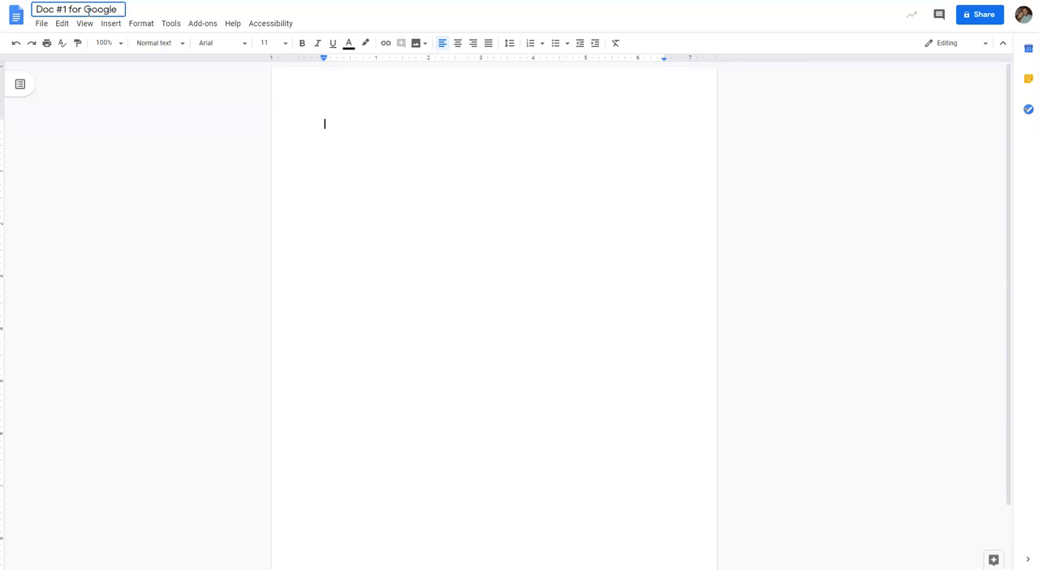
text( Drive Folder)
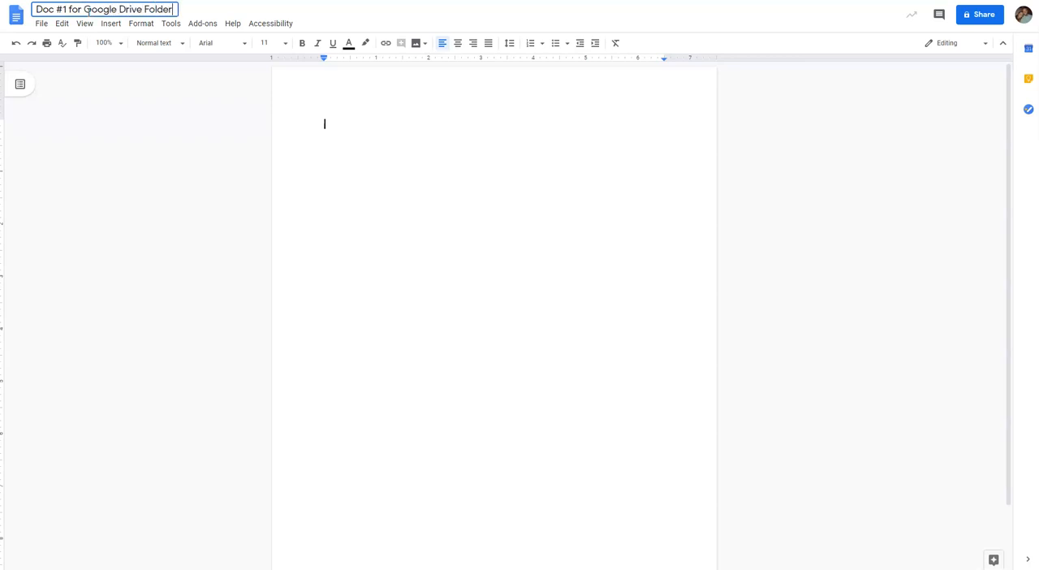
click(365, 179)
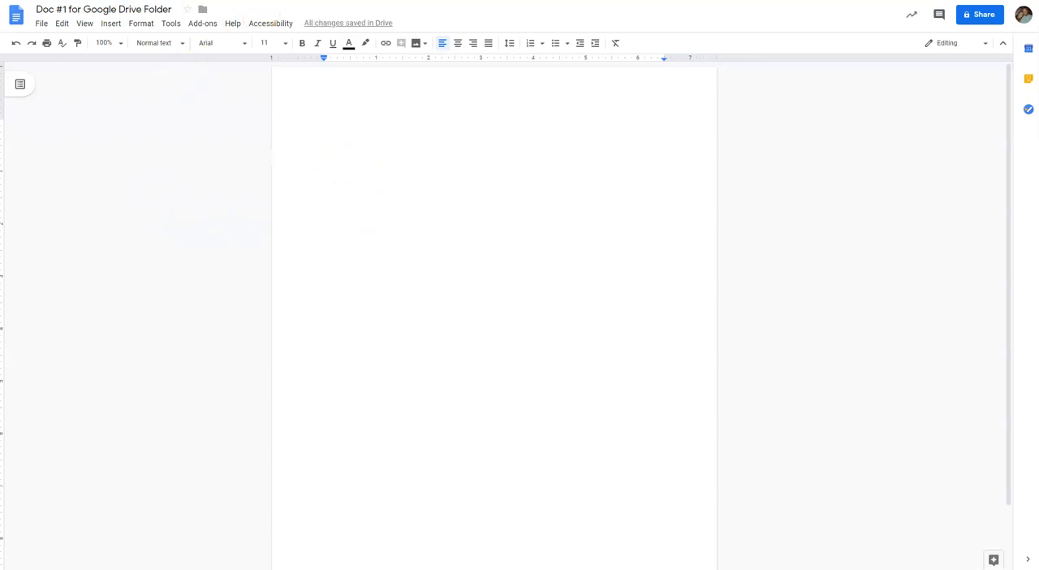
Enter "Name:" and "Date" on separate lines at the start of the document body.
click(276, 142)
text(Name:)
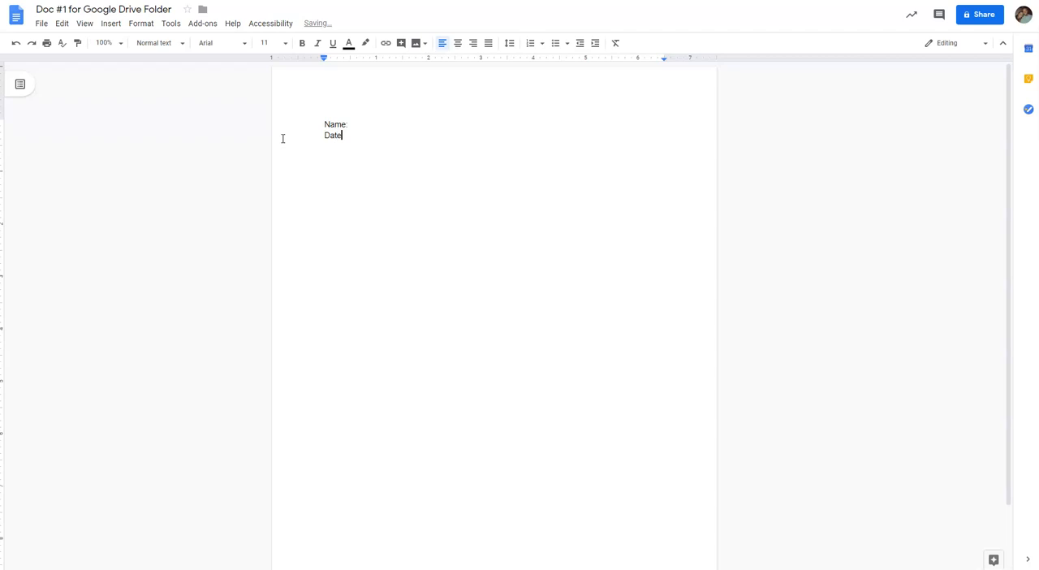
click(322, 181)
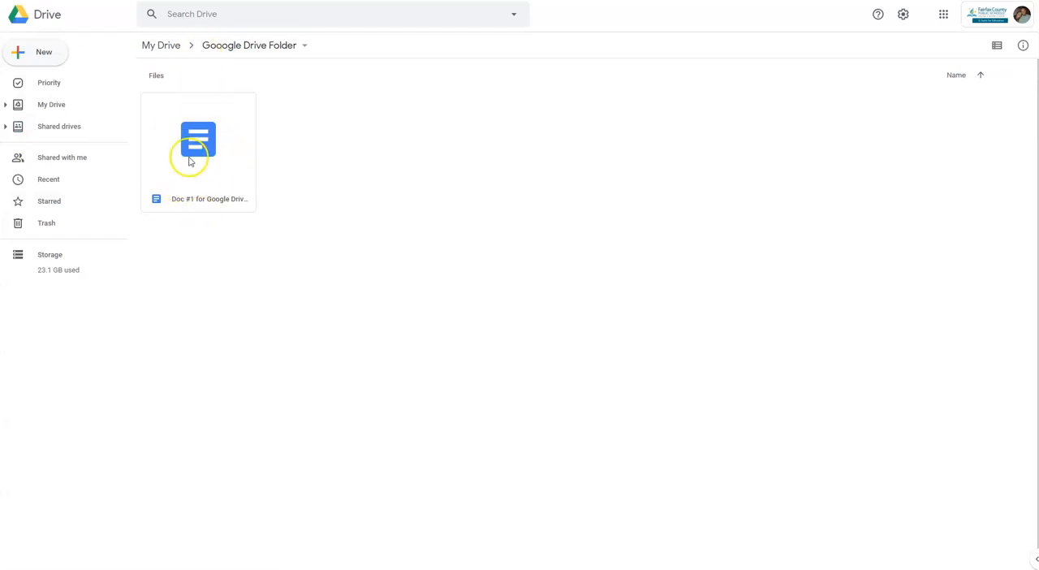
Find bitmoji_hi.png among the My Drive files and move it into the Gooogle Drive Folder.
click(166, 44)
scroll(479, 422, down, 1)
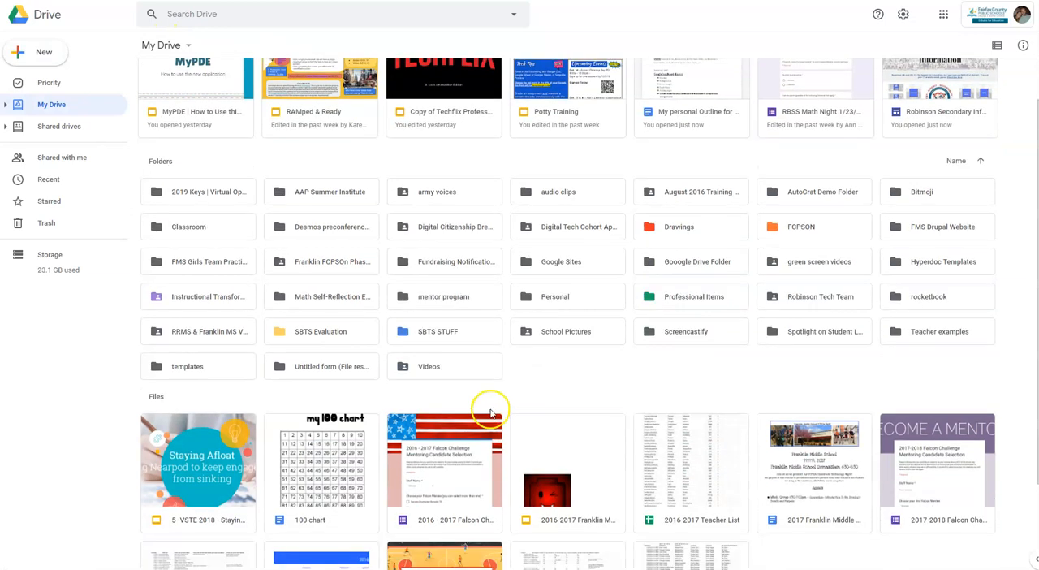
scroll(495, 405, down, 1)
scroll(500, 406, down, 1)
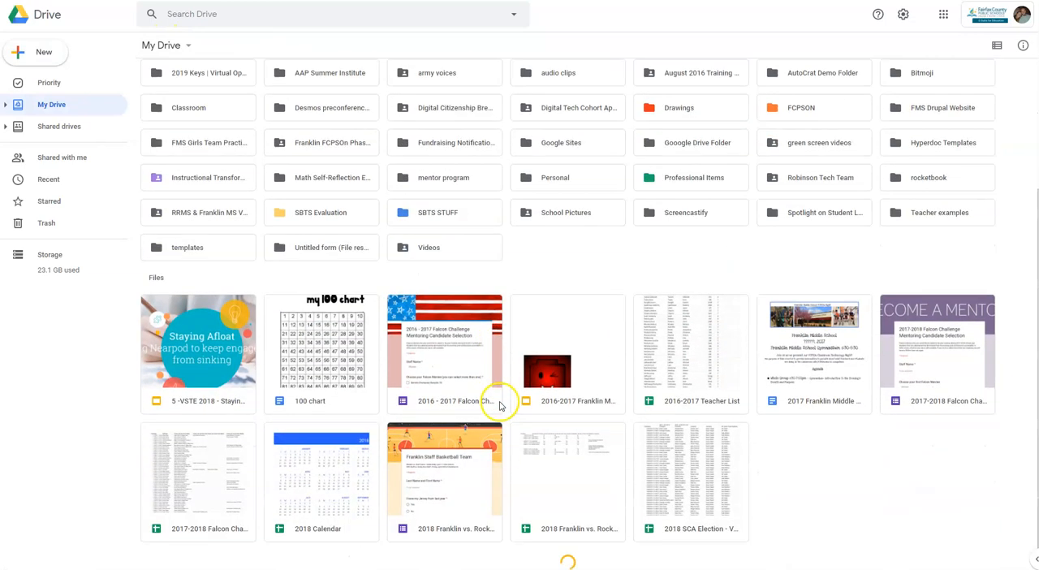
scroll(500, 405, down, 3)
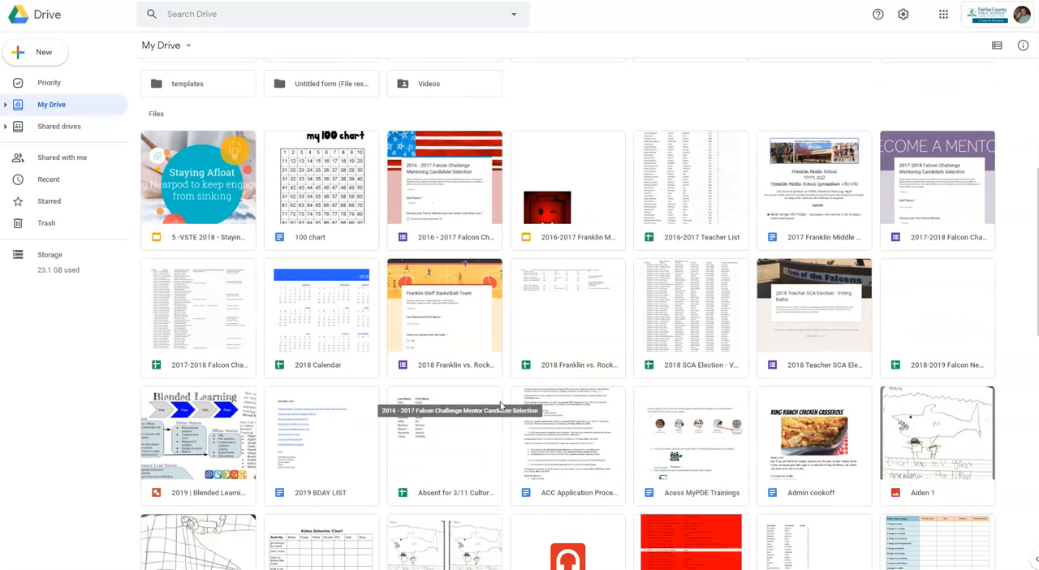
scroll(500, 406, down, 1)
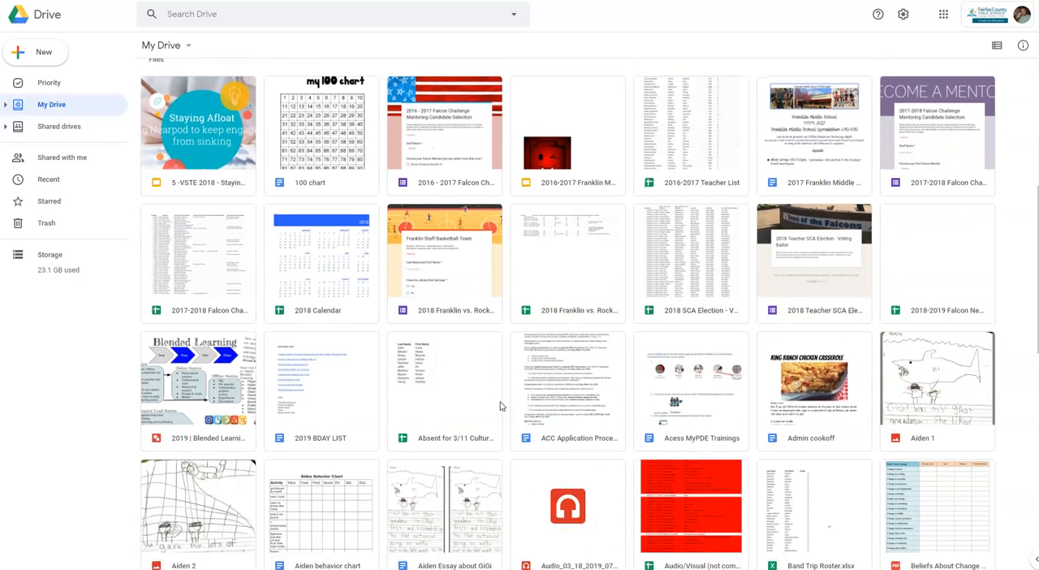
scroll(500, 406, down, 4)
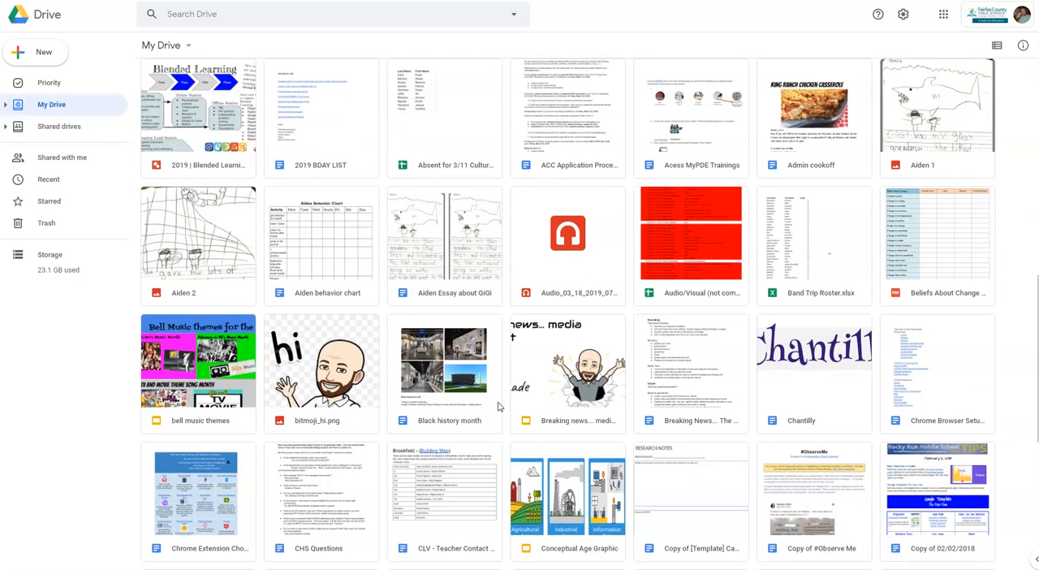
right_click(320, 356)
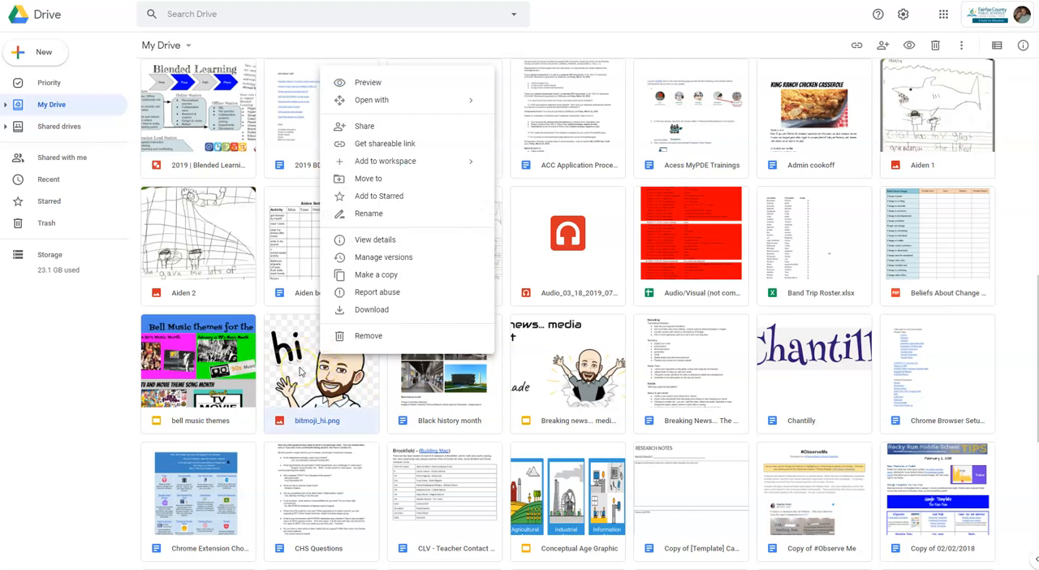
click(388, 178)
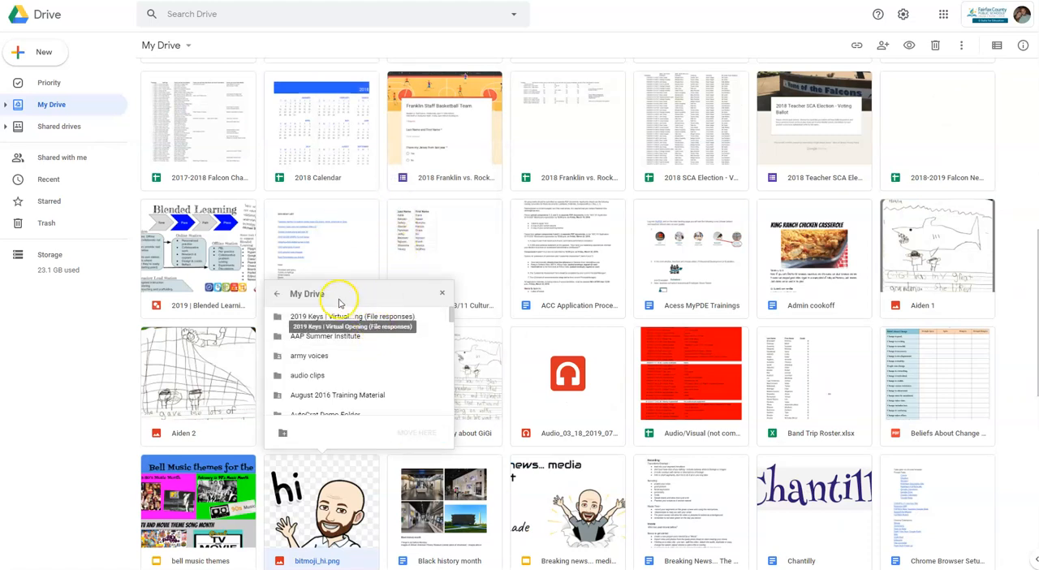
scroll(341, 305, down, 1)
scroll(345, 300, down, 5)
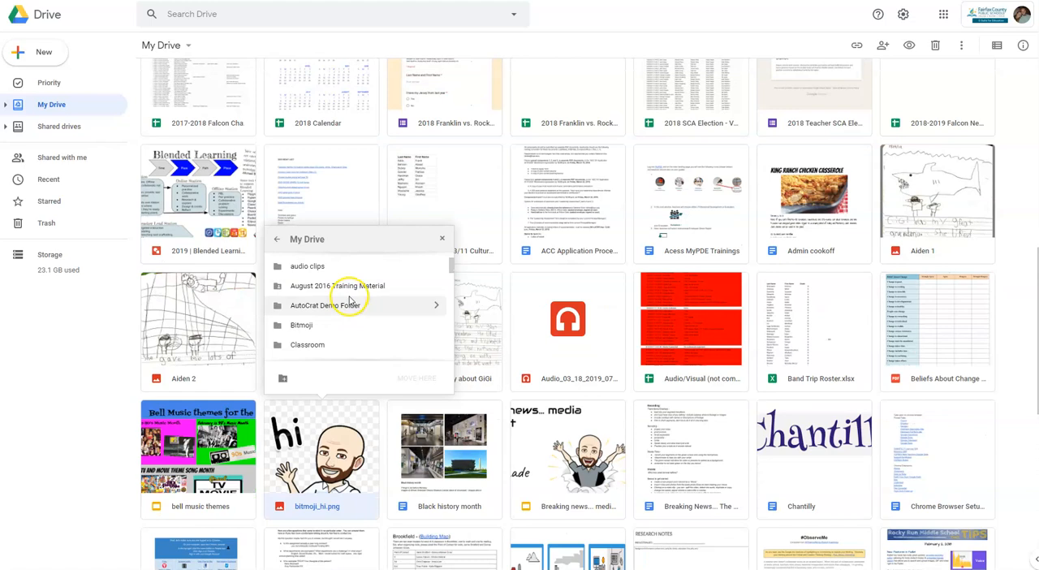
scroll(349, 298, down, 5)
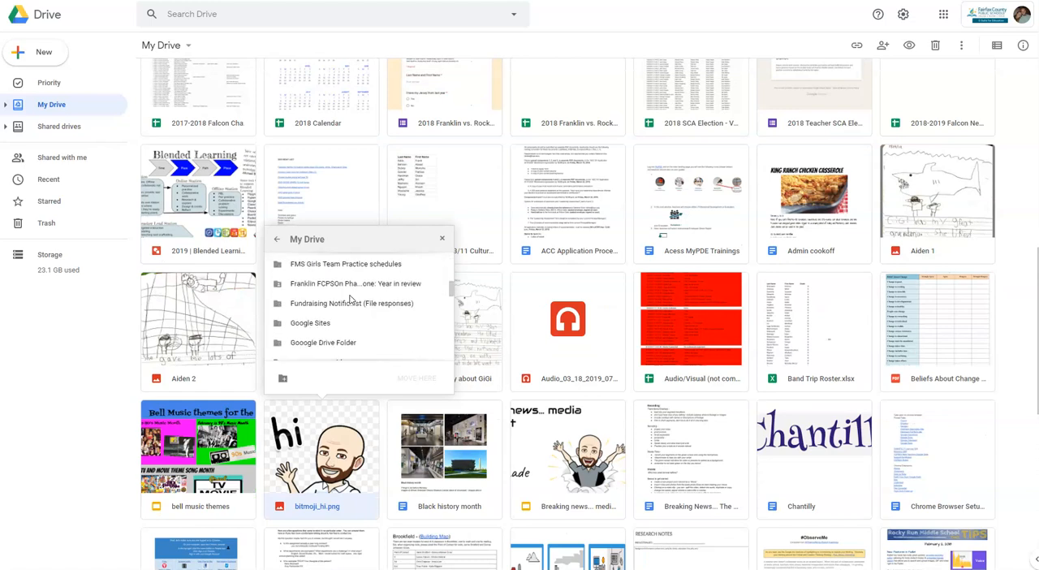
click(348, 289)
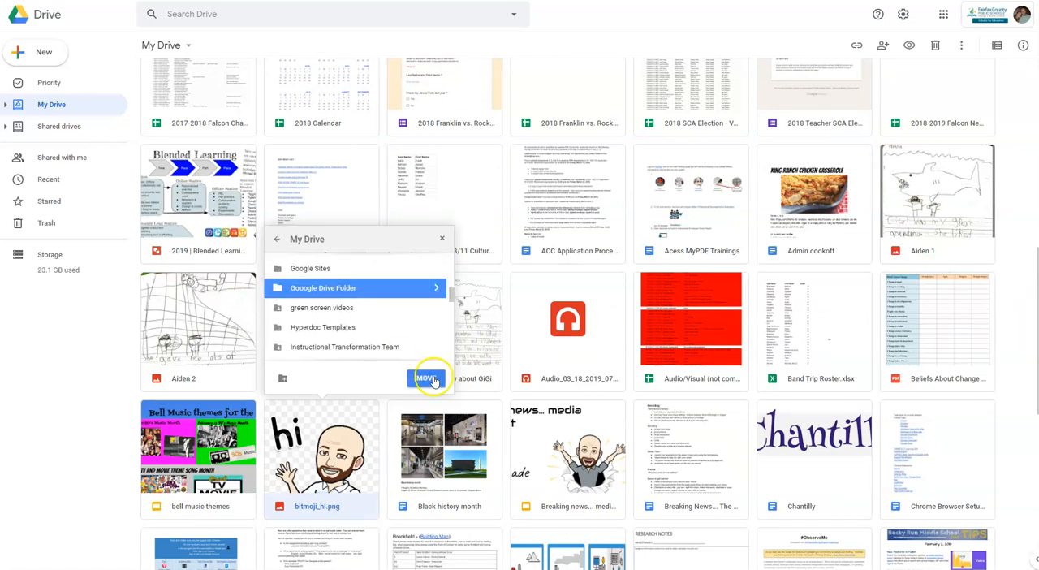
click(432, 377)
Open the Gooogle Drive Folder to check which files it contains.
scroll(434, 377, up, 10)
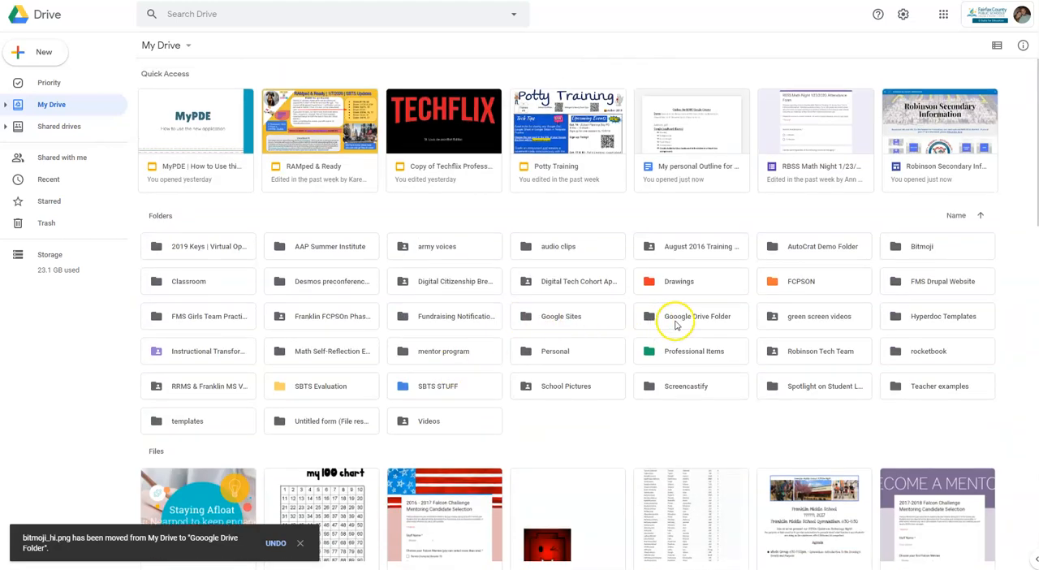
click(676, 325)
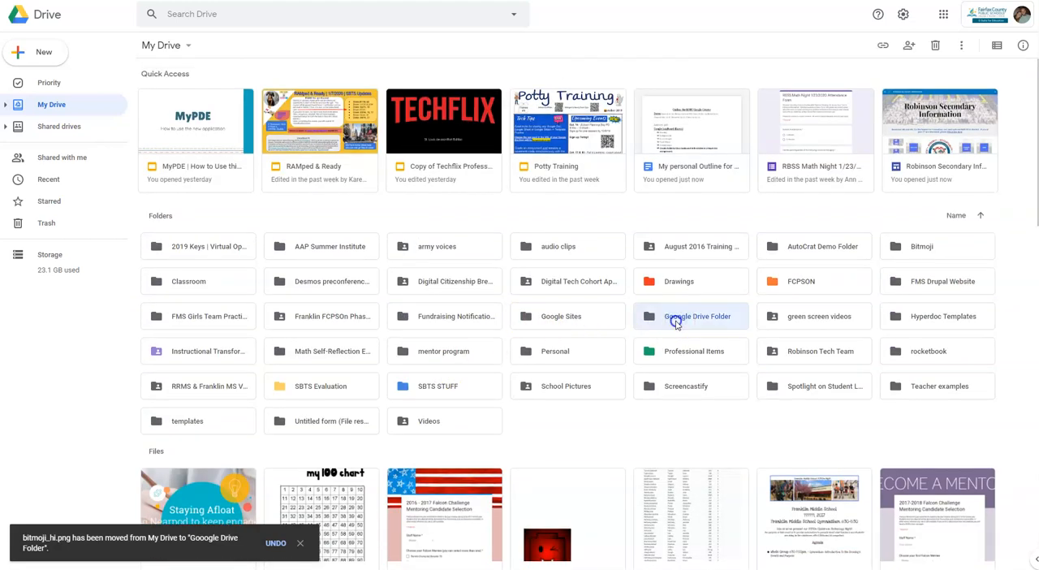
double_click(676, 321)
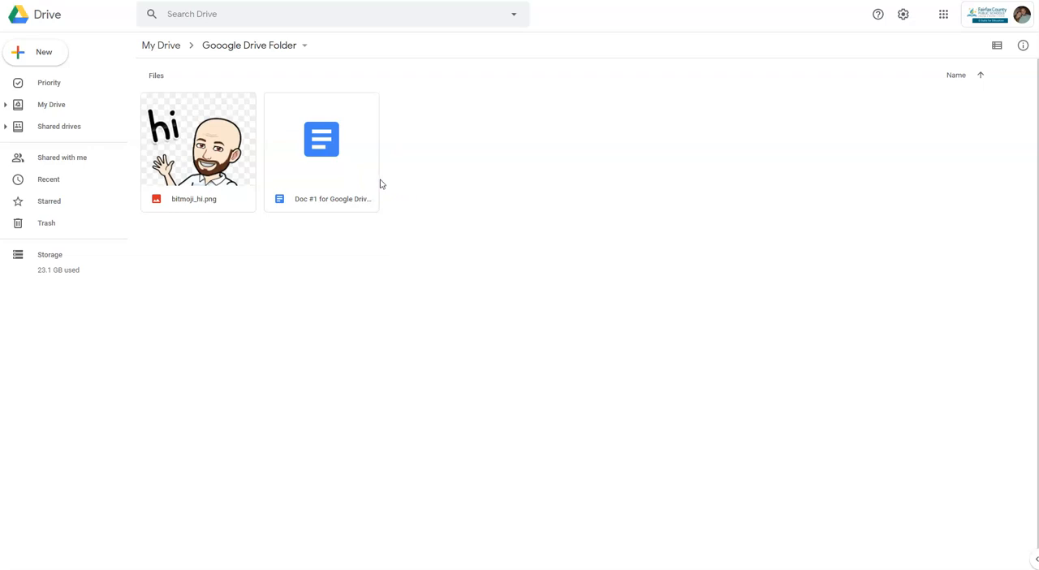
Return to My Drive and change the Gooogle Drive Folder's color to Spearmint.
click(175, 47)
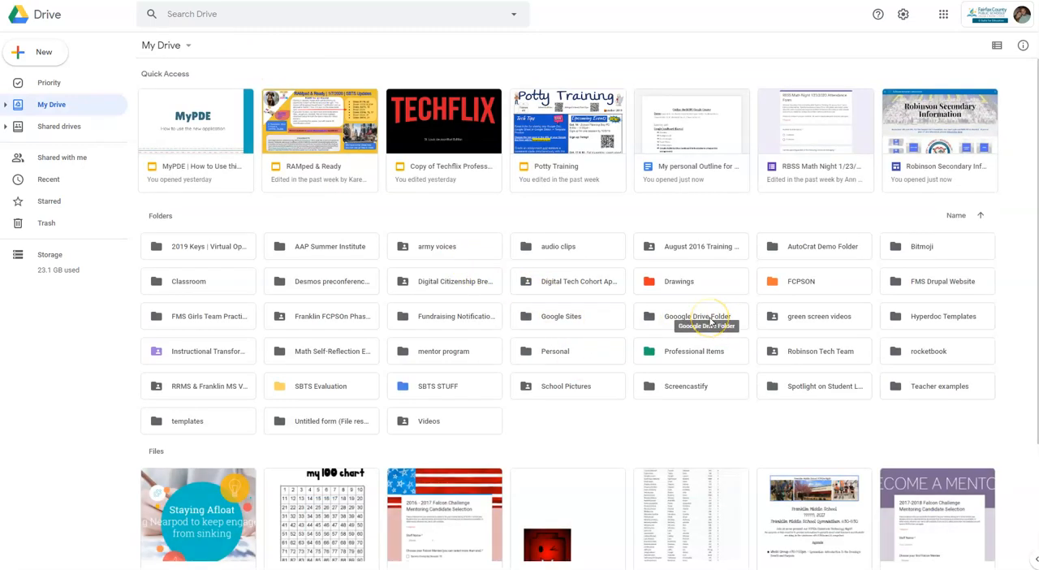
right_click(710, 322)
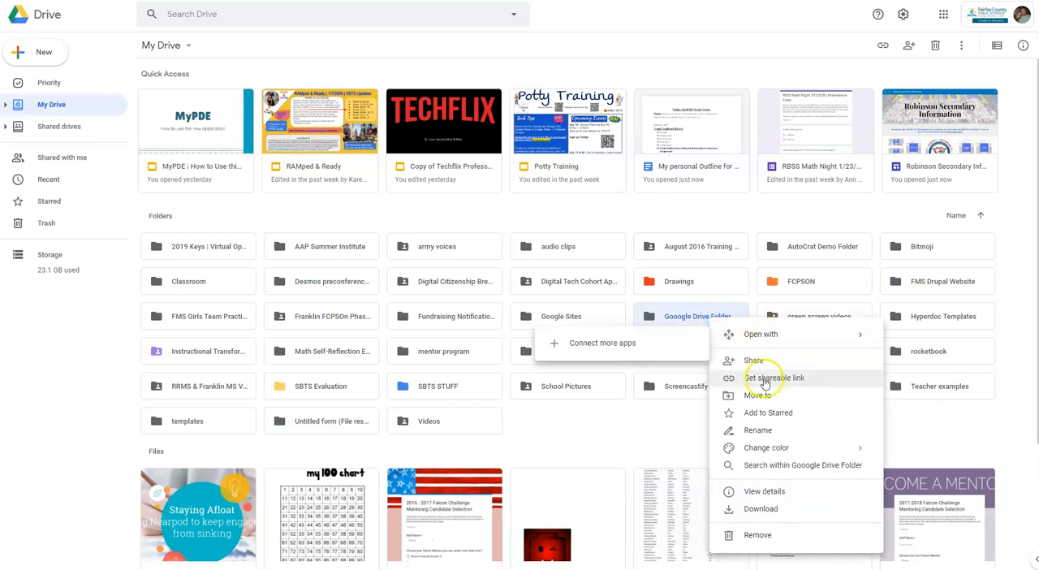
mouse_move(768, 447)
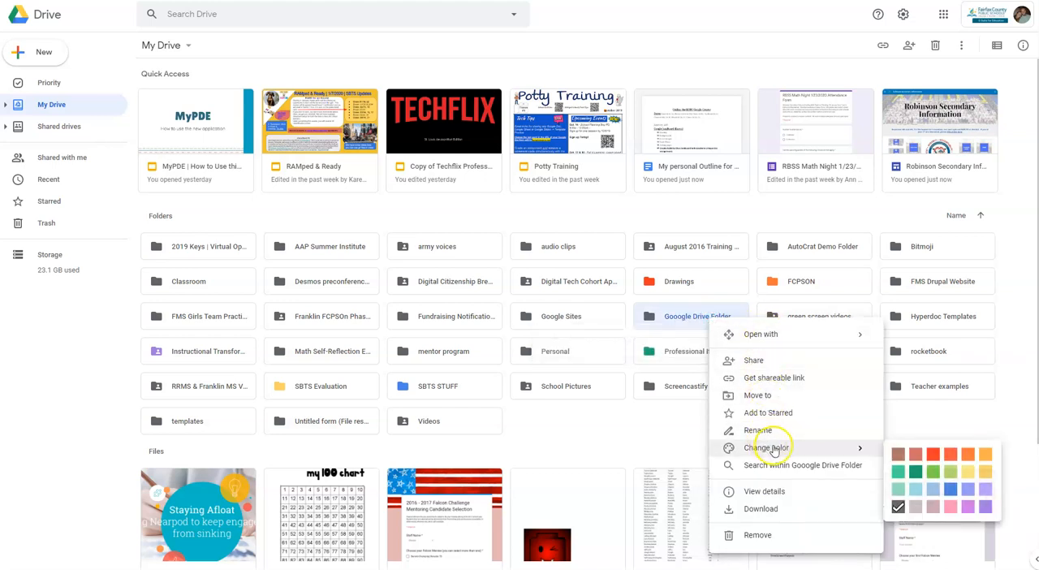
click(898, 472)
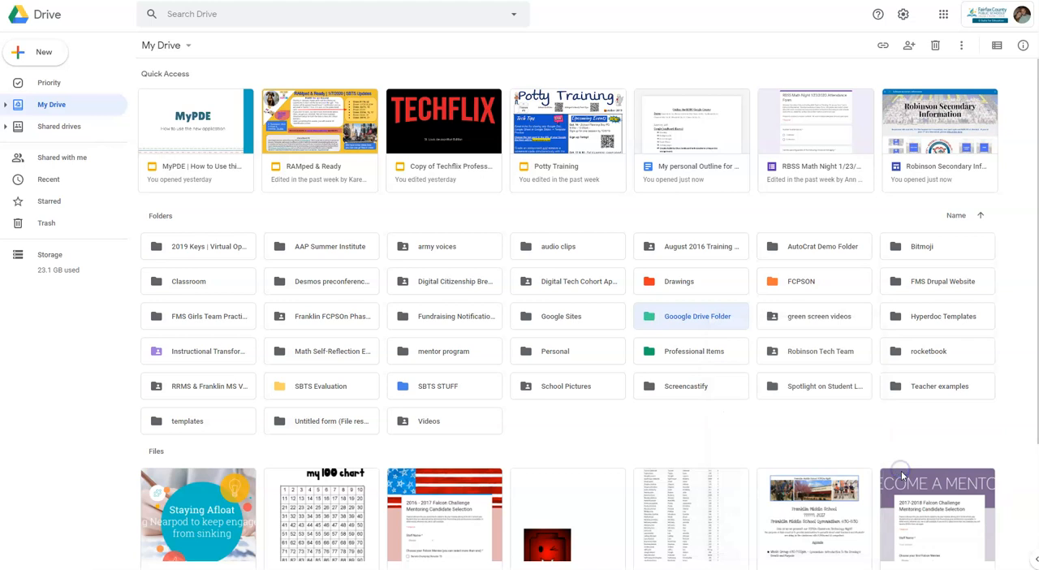
click(722, 418)
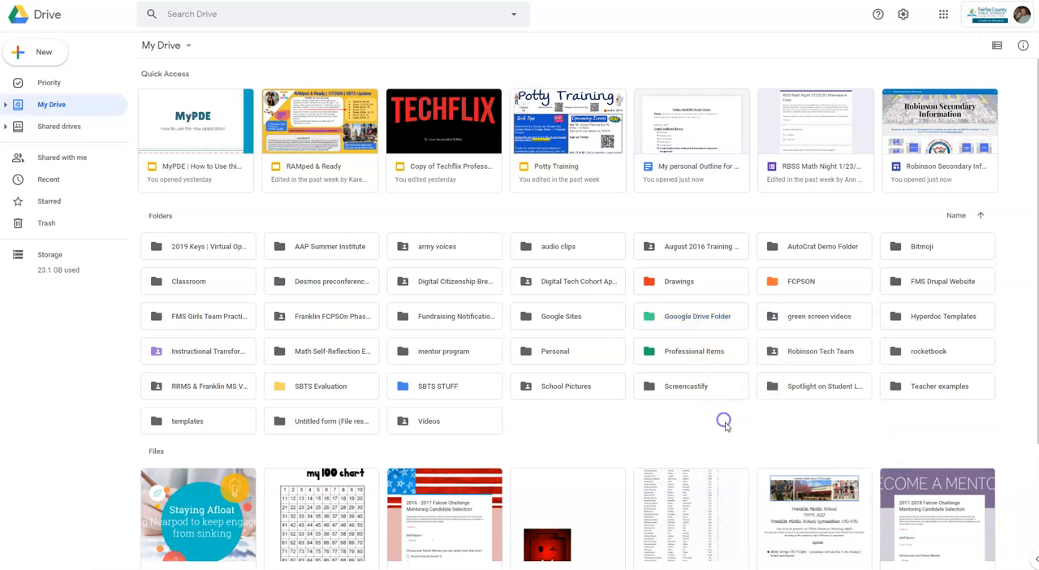
Add the Gooogle Drive Folder to Starred and view the starred items.
right_click(688, 323)
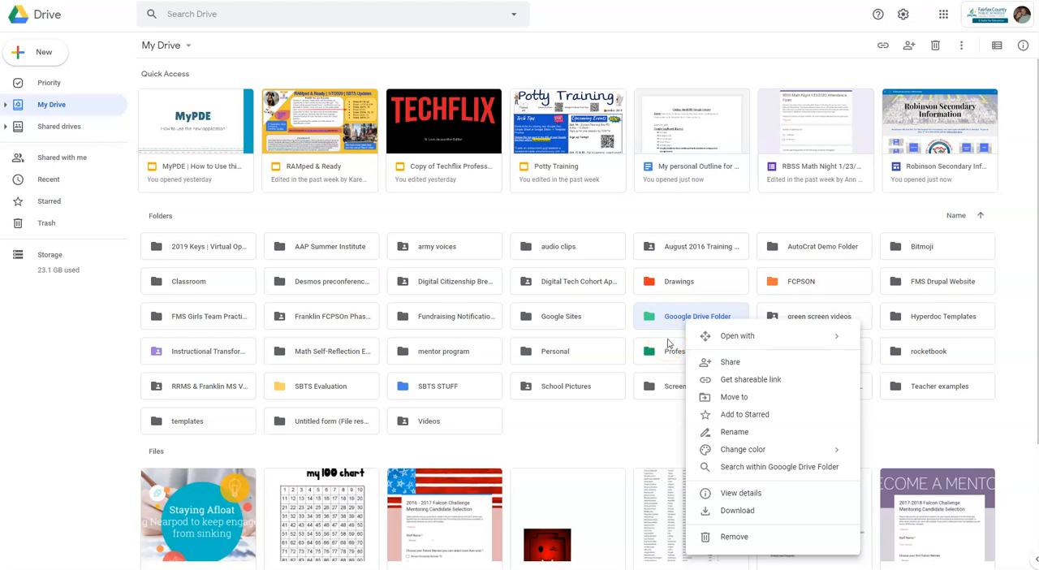
click(741, 420)
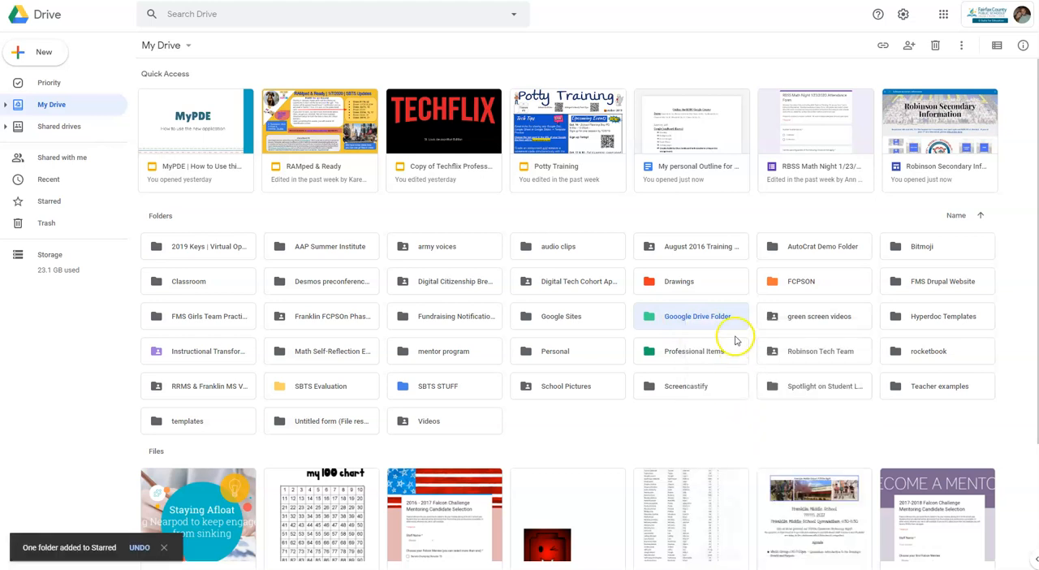
click(51, 203)
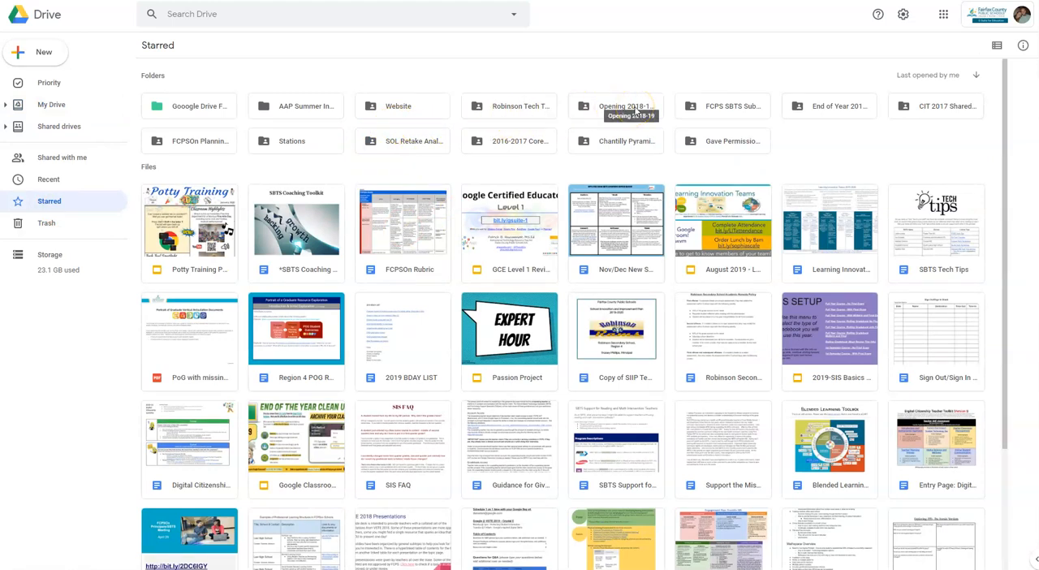
Open the starred Gooogle Drive Folder to view its files, and return to My Drive.
double_click(215, 109)
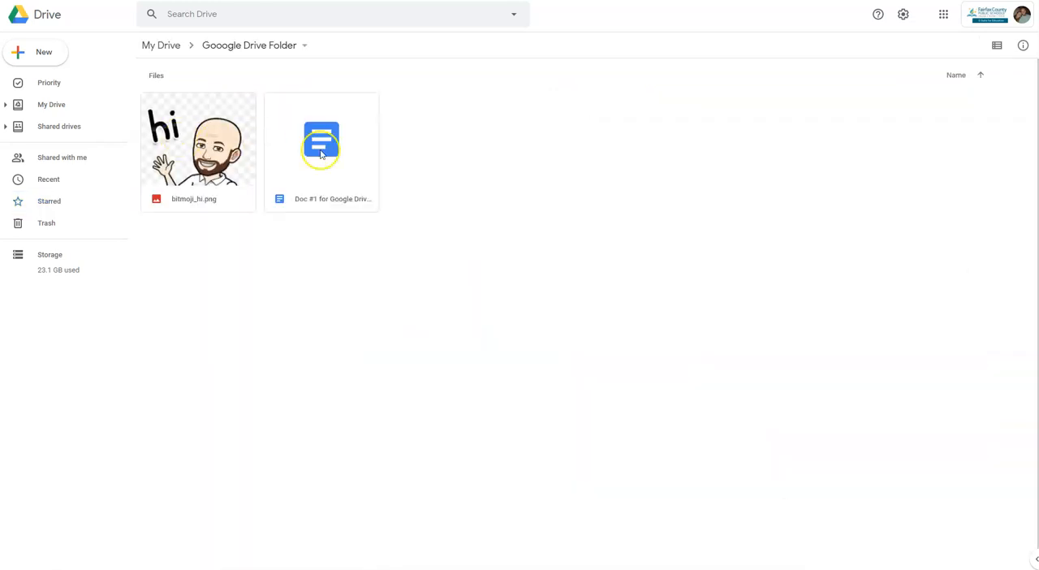
click(160, 46)
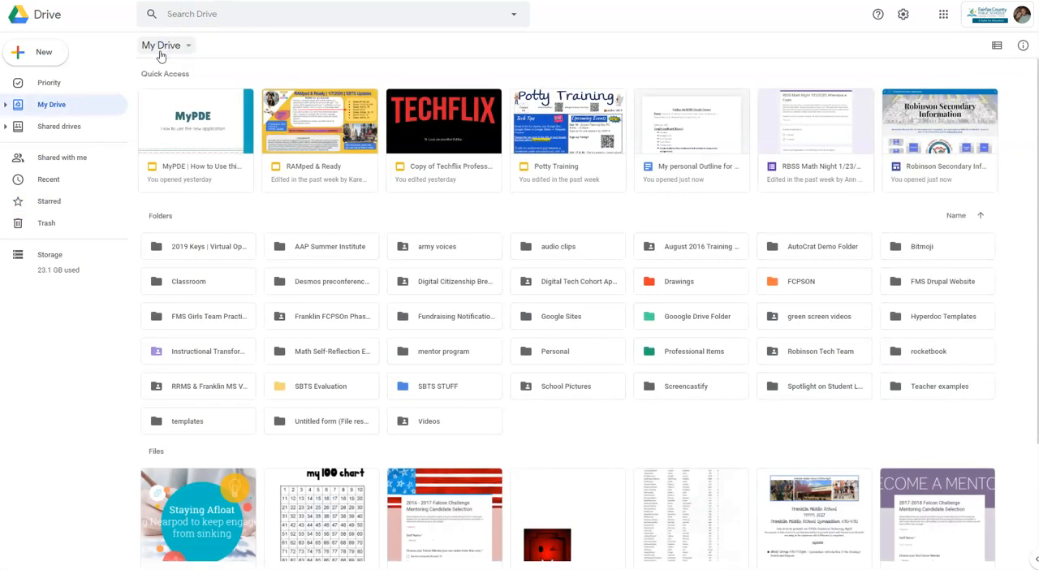
Add the 5 -VSTE 2018 presentation in My Drive to Starred and view the starred items.
scroll(272, 318, down, 1)
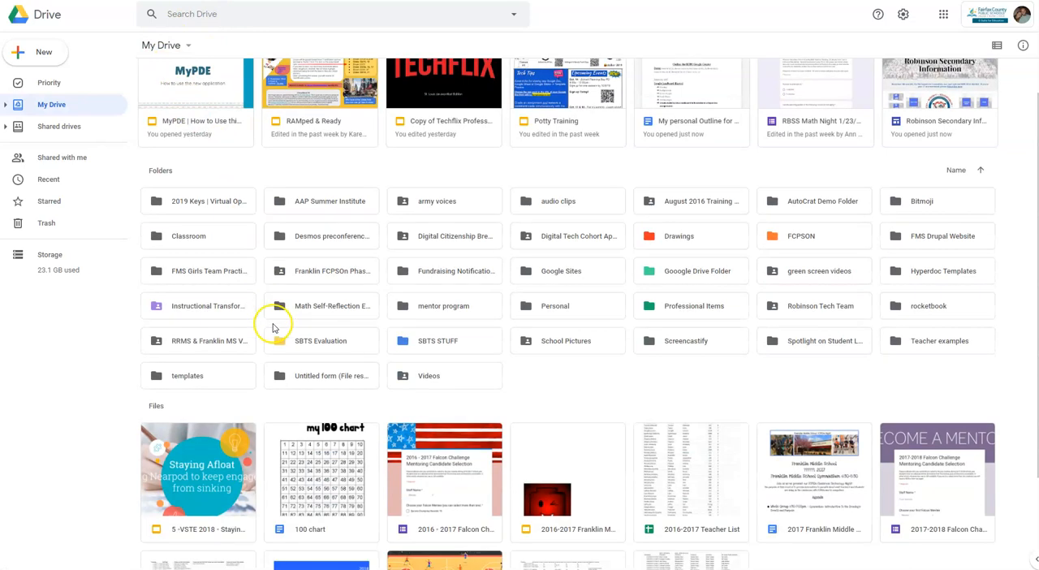
scroll(235, 406, down, 1)
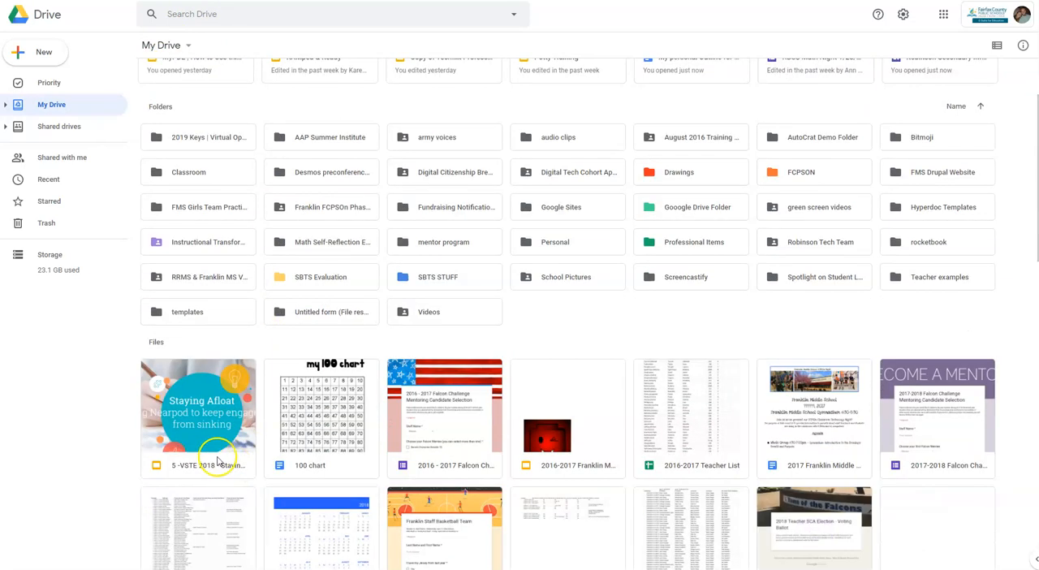
right_click(186, 401)
click(237, 370)
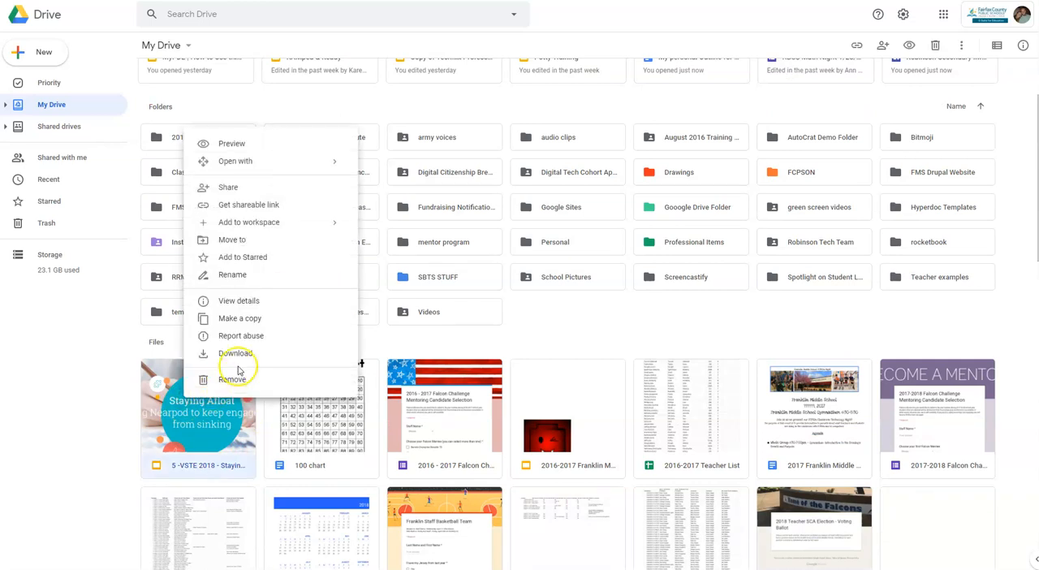
click(258, 258)
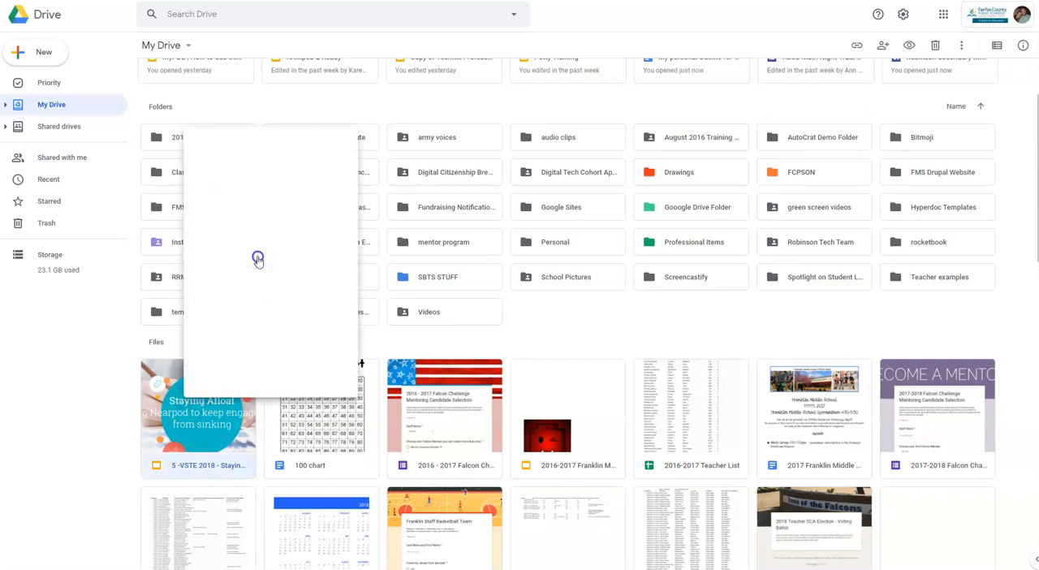
click(43, 207)
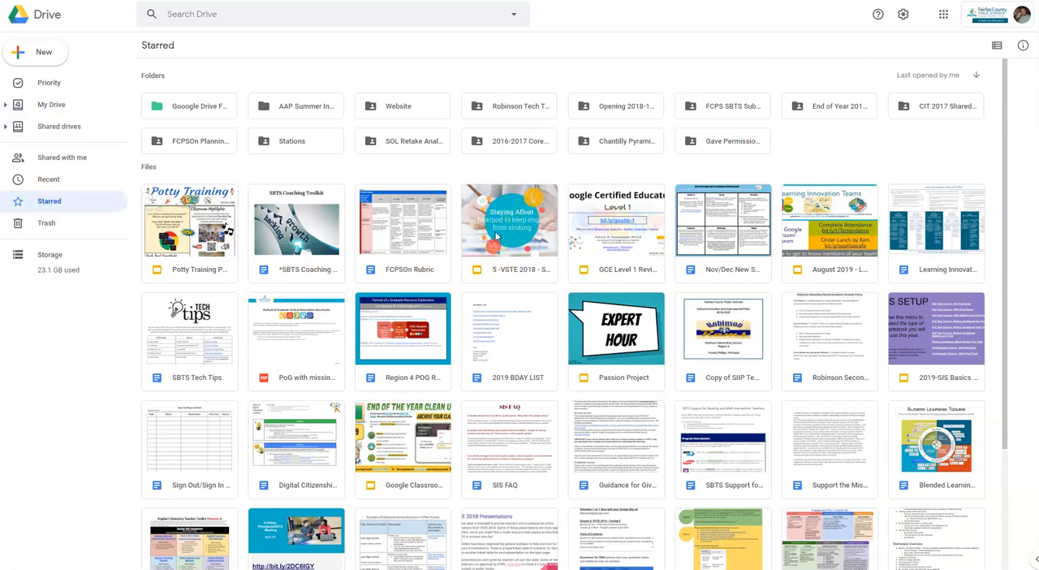
Open the Priority page and look through the suggested files and existing workspaces.
click(40, 86)
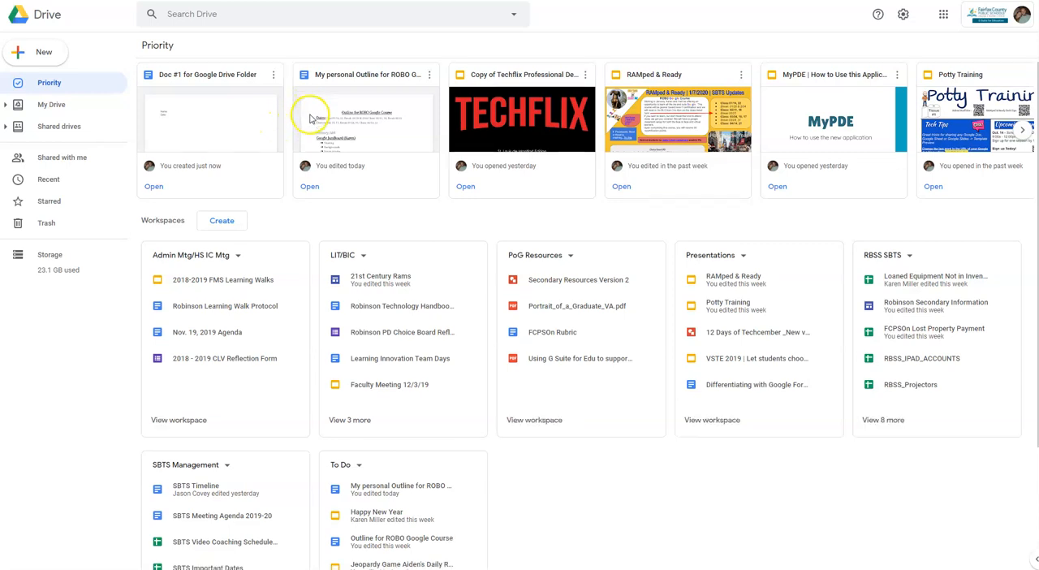
scroll(307, 118, down, 1)
scroll(307, 118, down, 1)
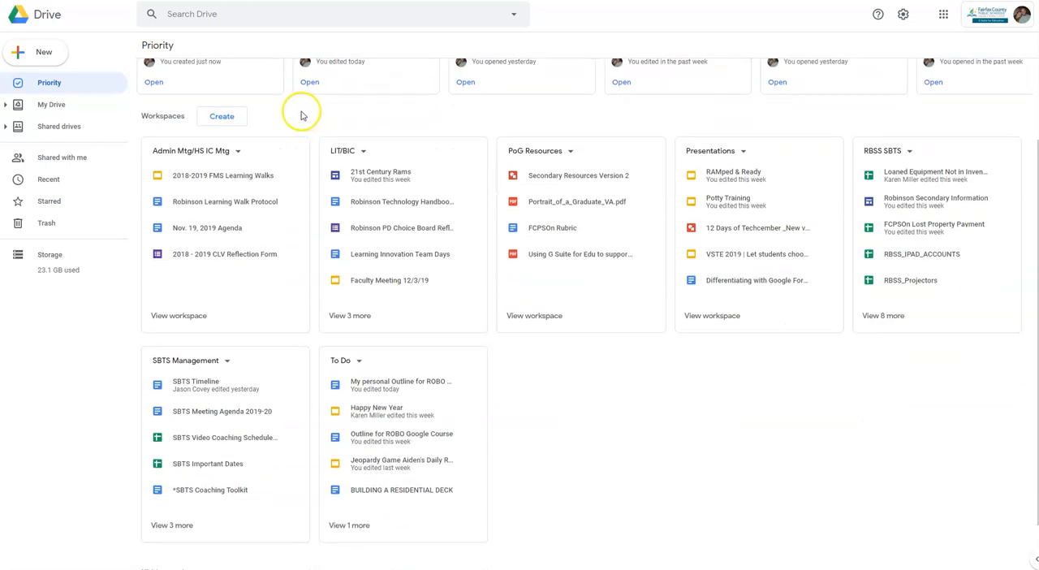
scroll(298, 111, down, 1)
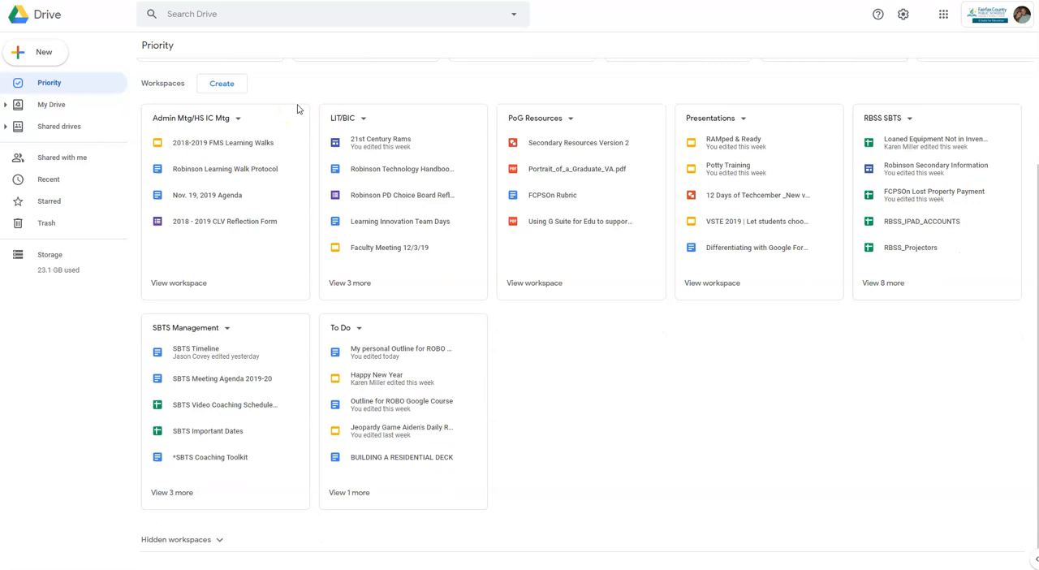
scroll(298, 109, up, 1)
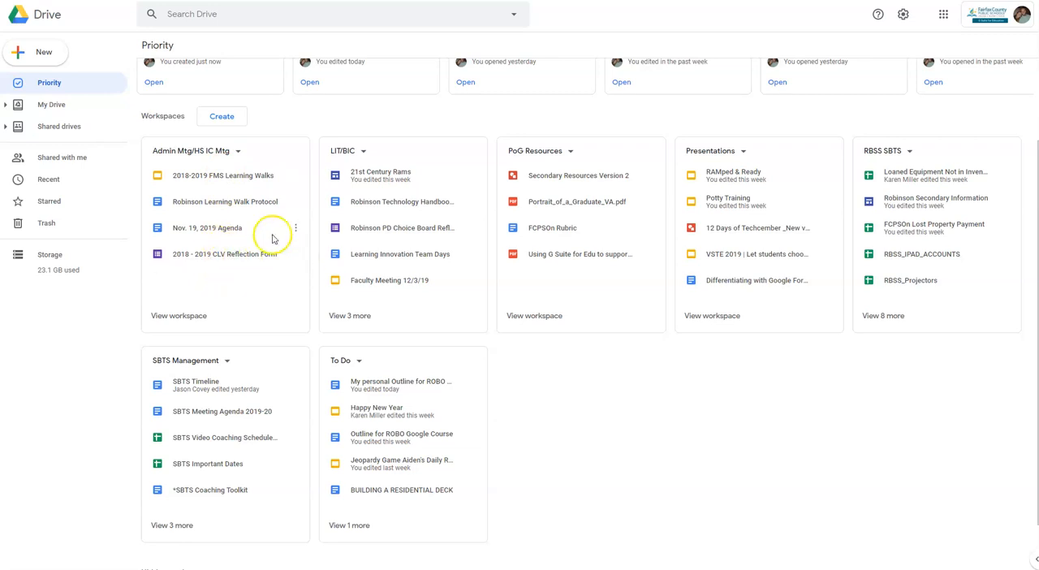
Create a new workspace named Example.
click(210, 120)
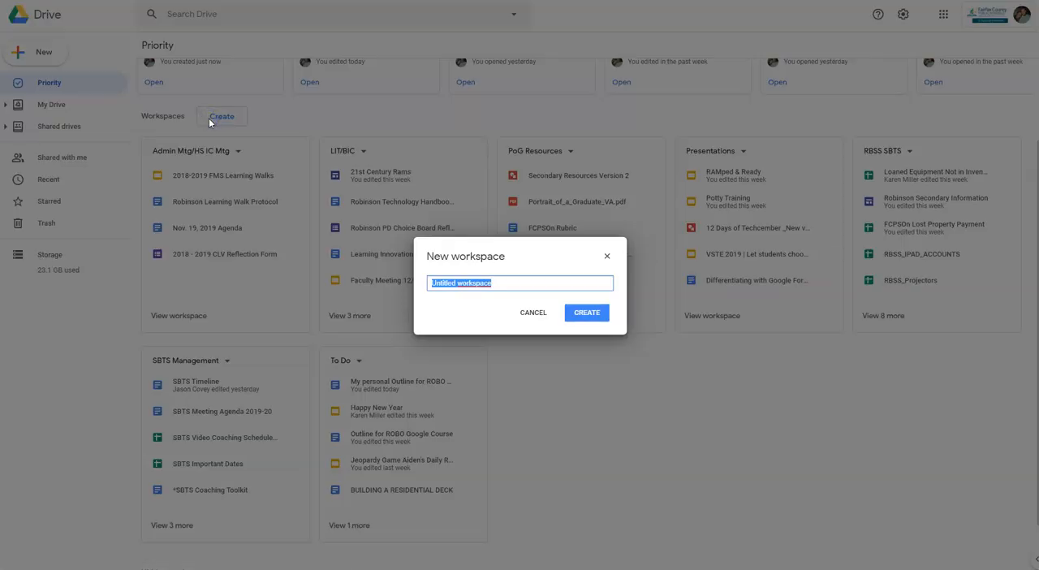
text(Example)
click(581, 311)
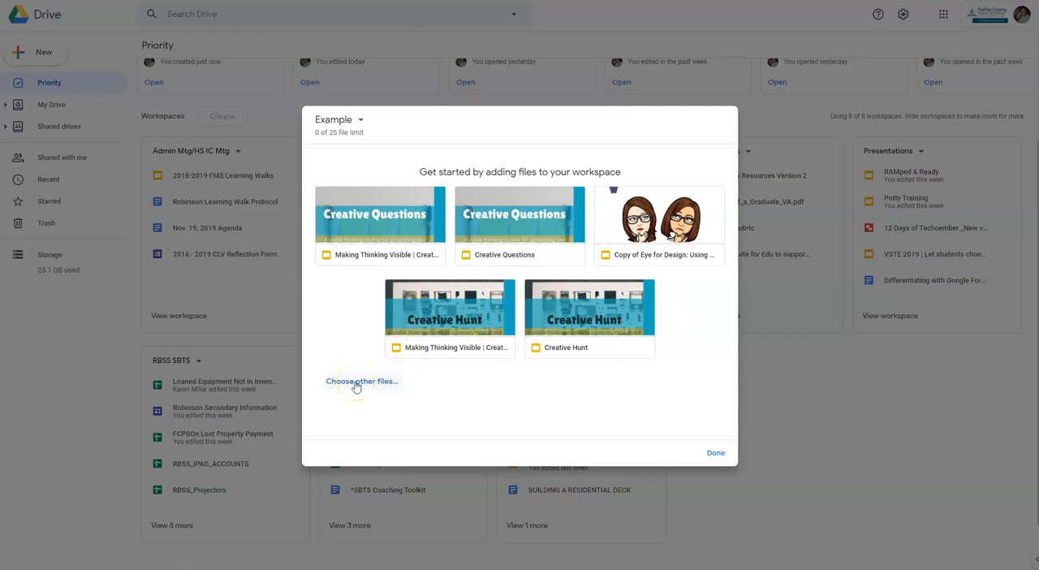
Add all five suggested presentations to the Example workspace and finish its setup.
click(473, 339)
click(557, 329)
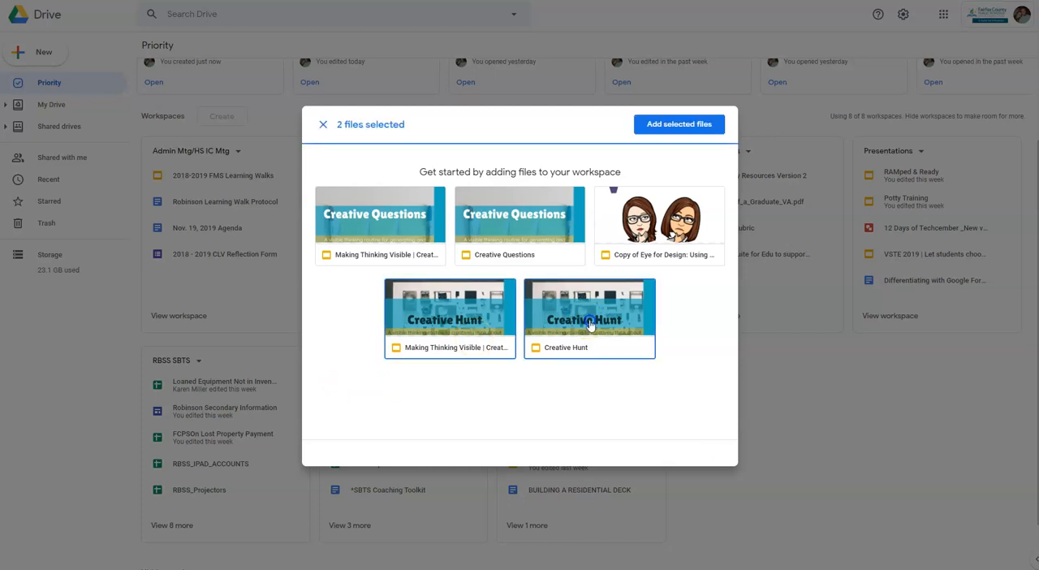
click(501, 243)
click(424, 236)
click(686, 231)
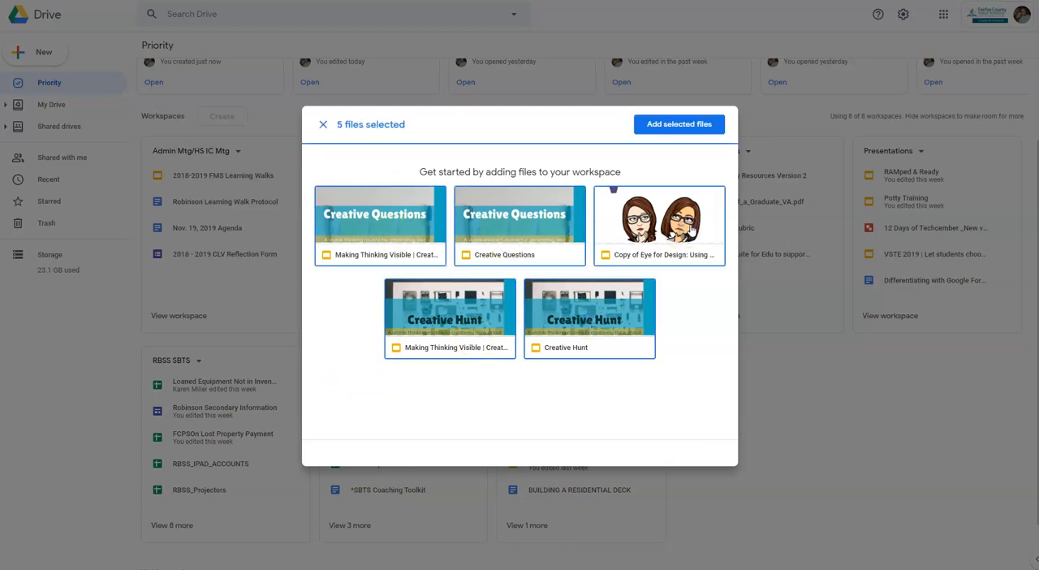
click(678, 124)
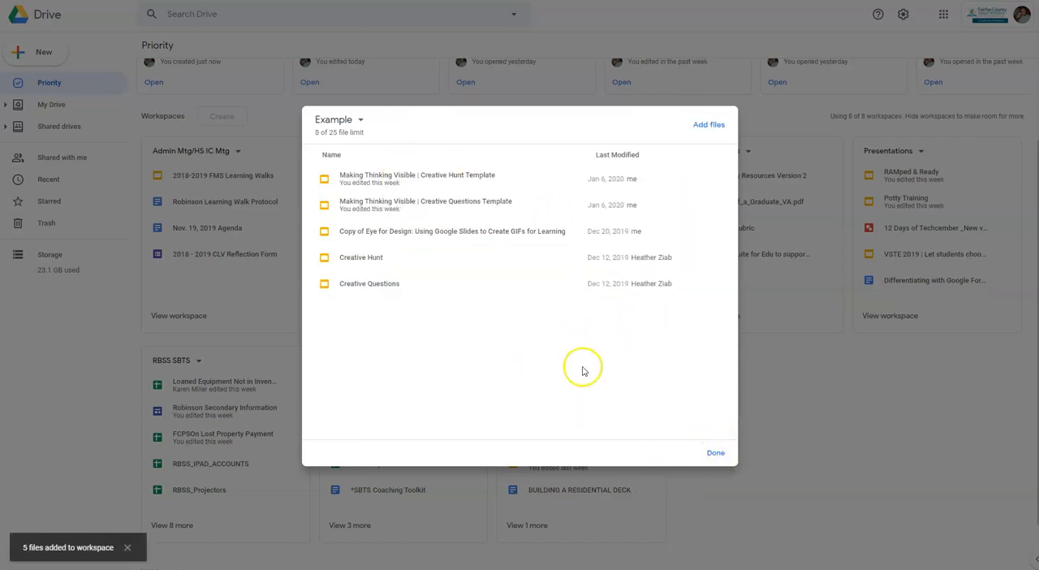
click(716, 451)
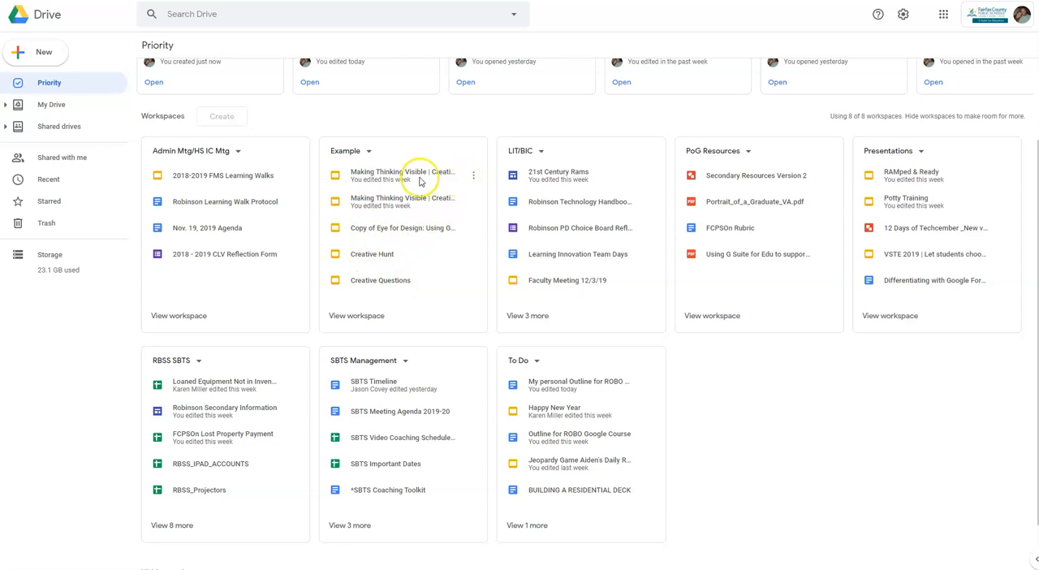
Remove the first Making Thinking Visible presentation from the Example workspace.
click(387, 176)
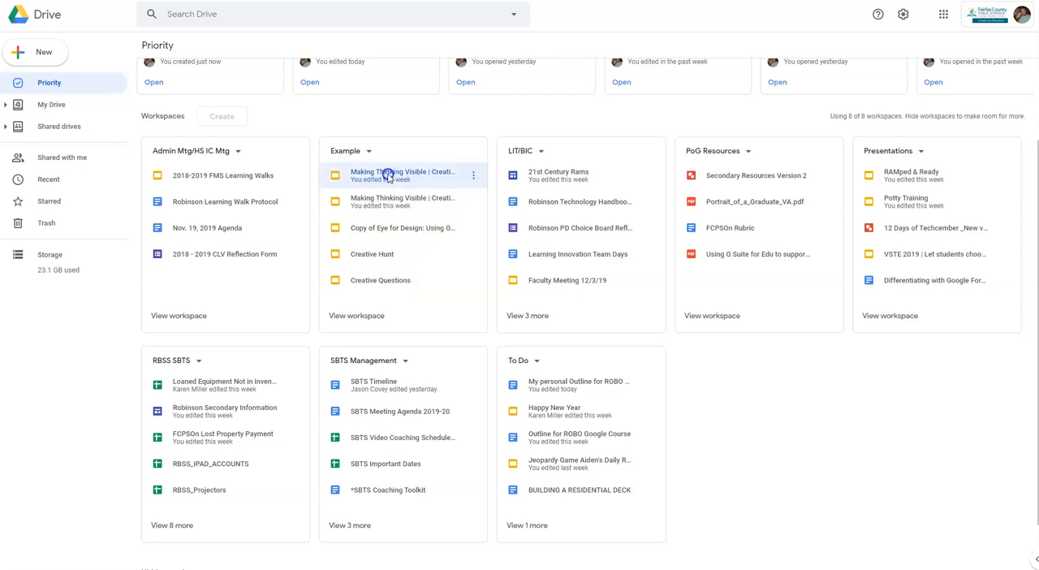
click(388, 176)
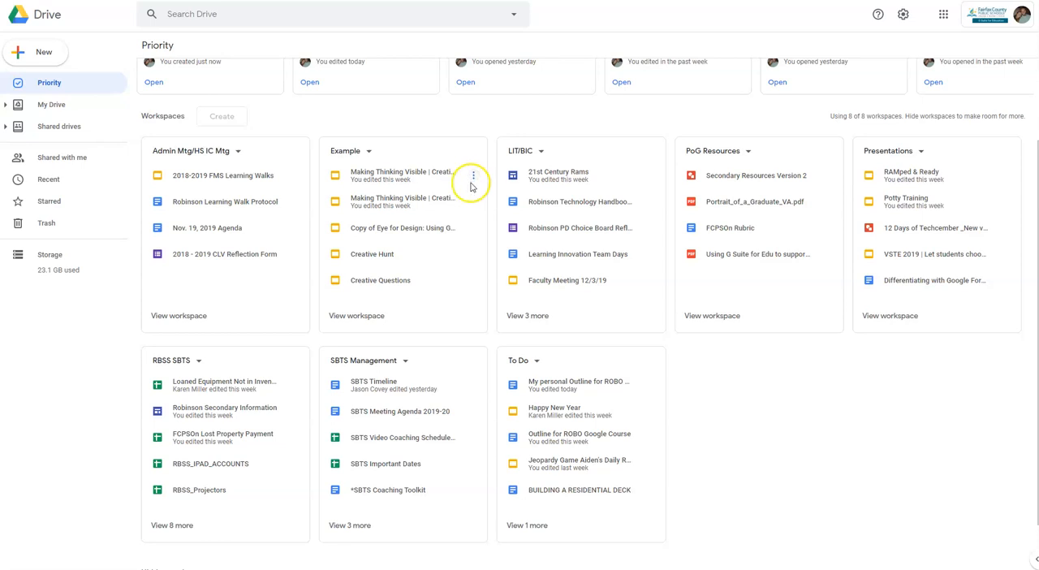
click(472, 177)
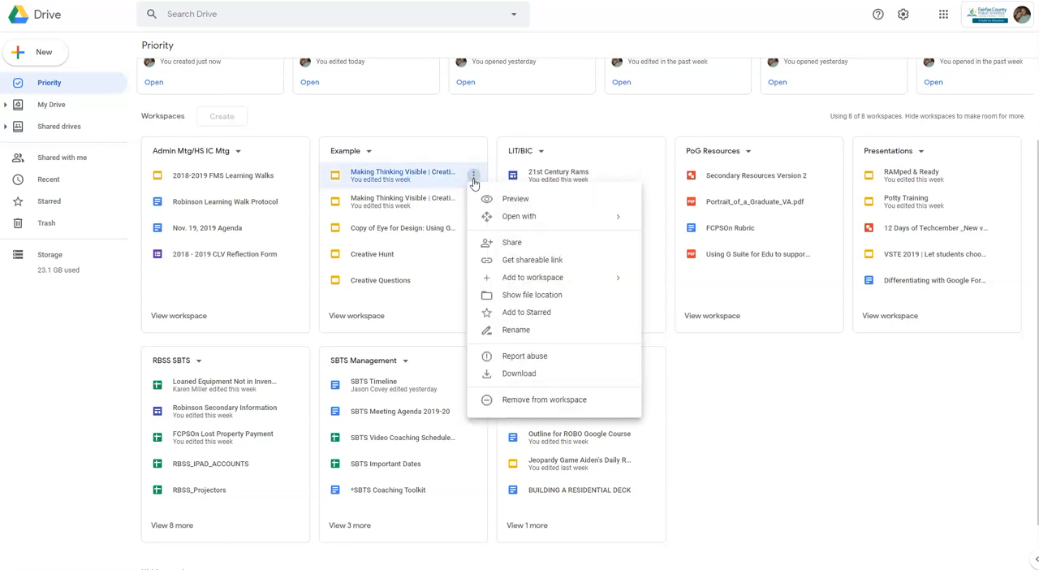
click(574, 399)
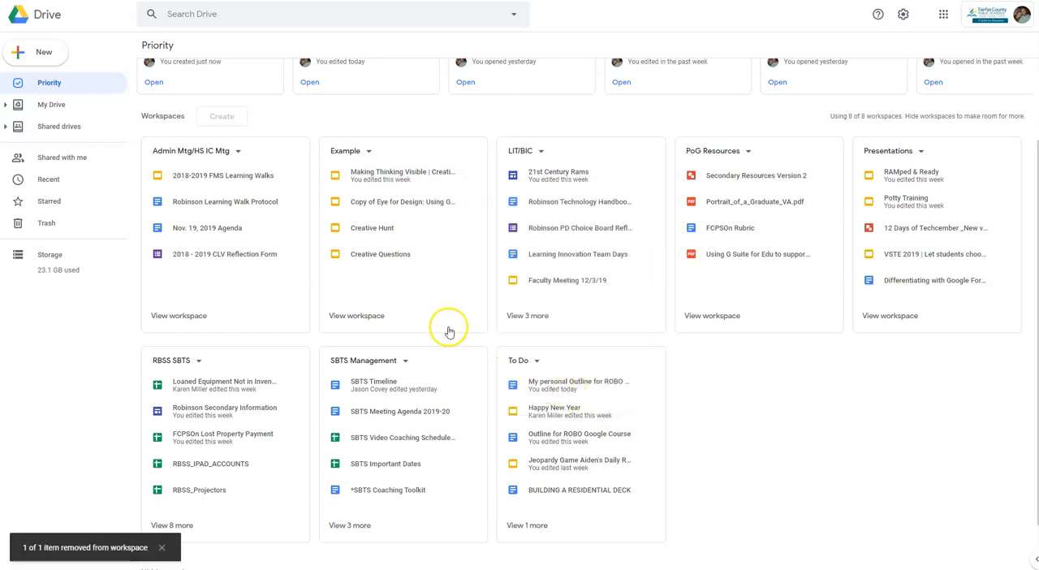
Add the Copy of Techflix Professional presentation from My Drive to the Example workspace and check the workspace on the Priority page.
scroll(341, 276, up, 2)
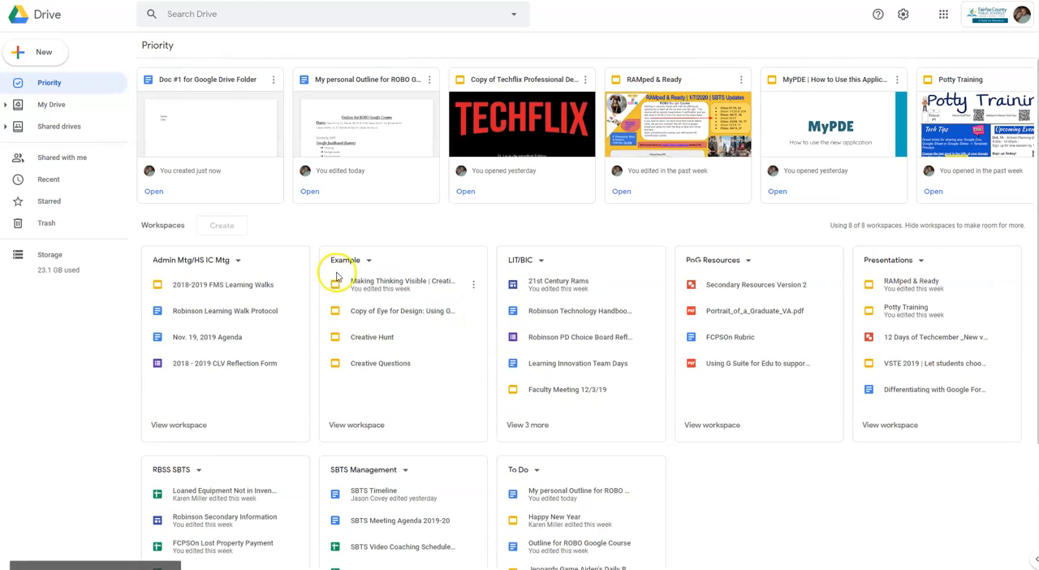
click(71, 107)
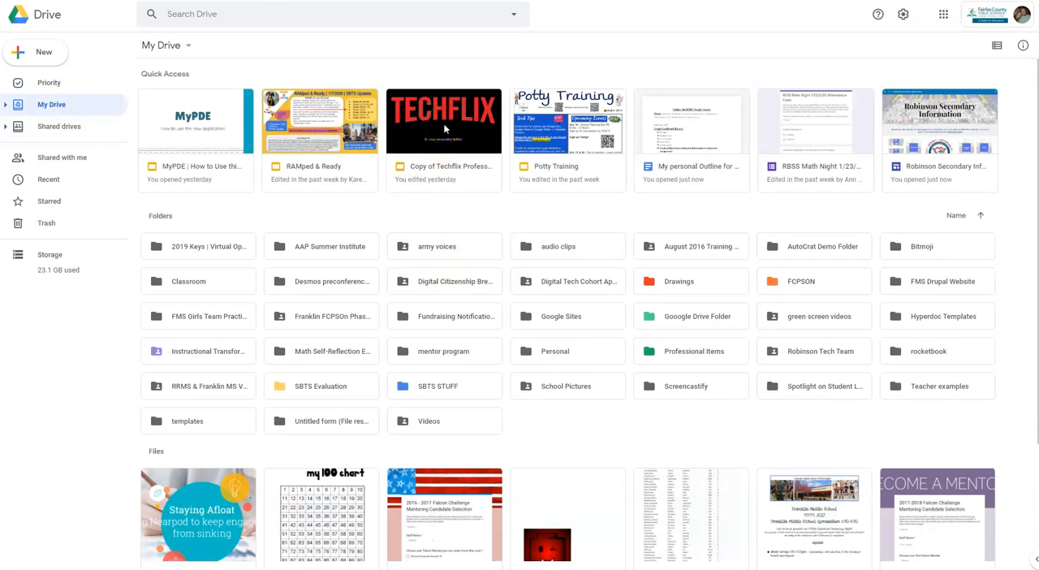
right_click(445, 128)
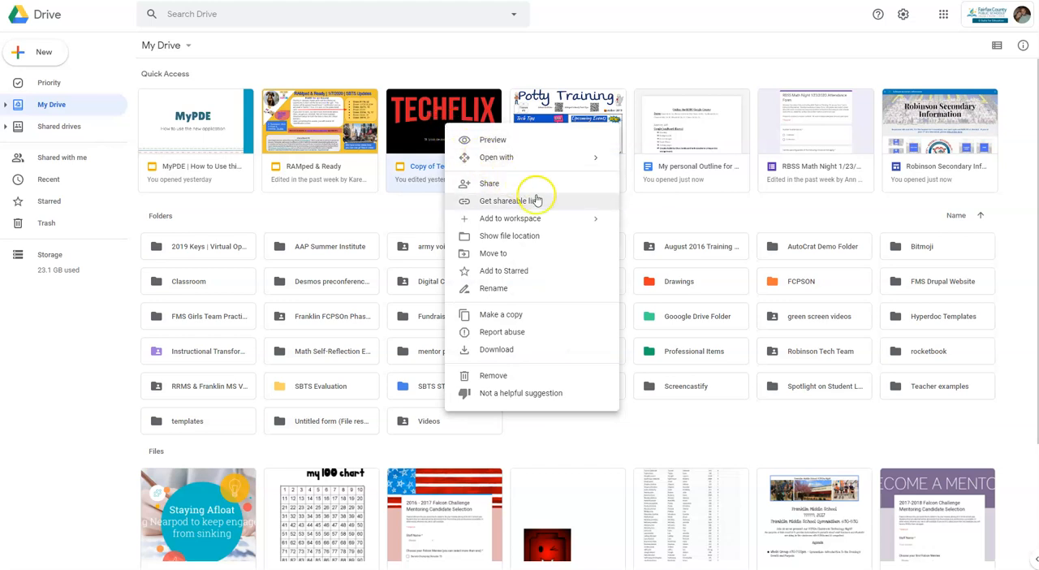
mouse_move(560, 220)
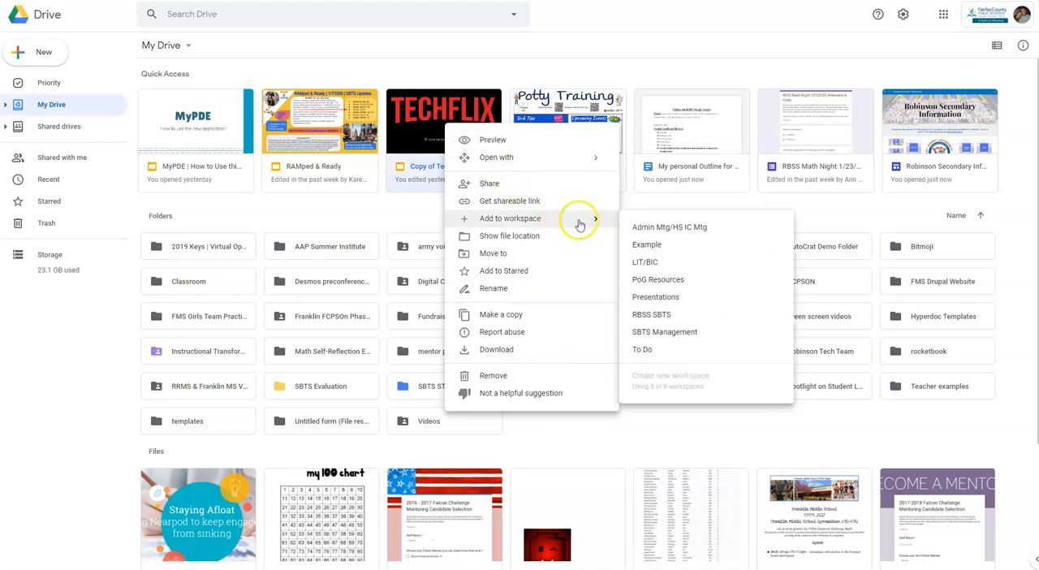
click(647, 245)
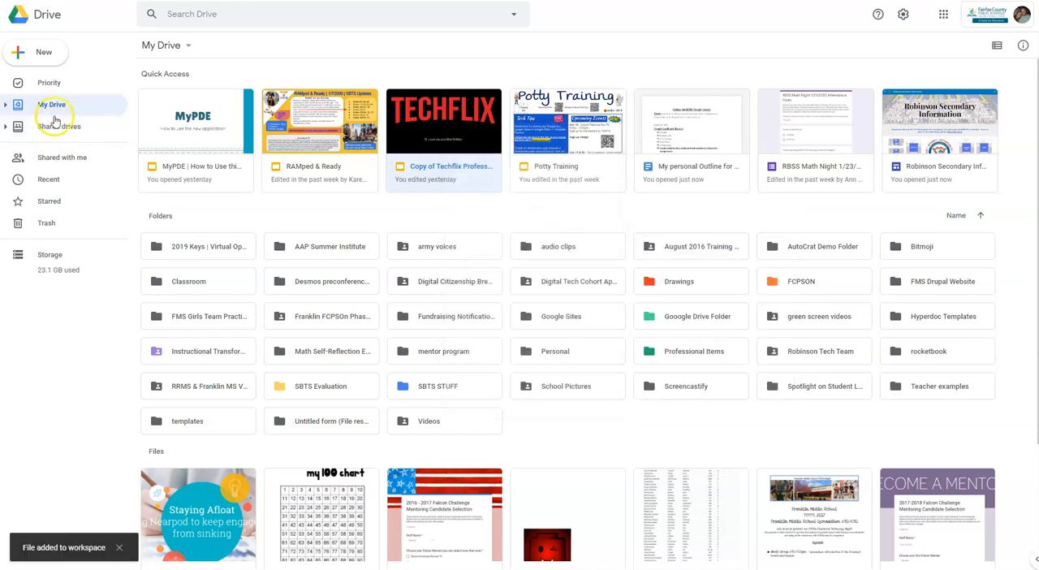
click(46, 82)
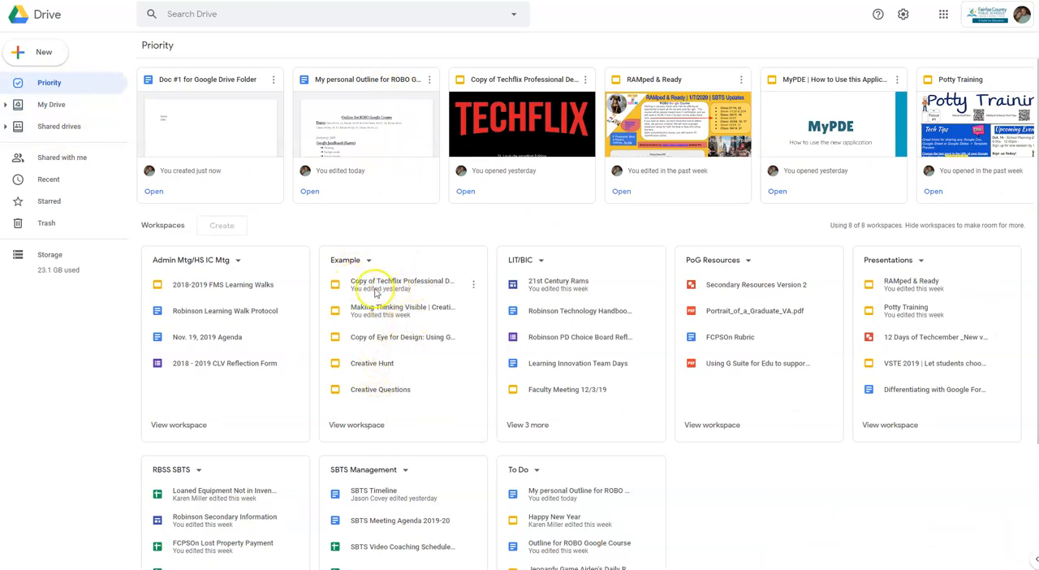
click(440, 302)
Find the 2019 | Blended Learning drawing among the My Drive files and move it into the army voices folder.
click(83, 109)
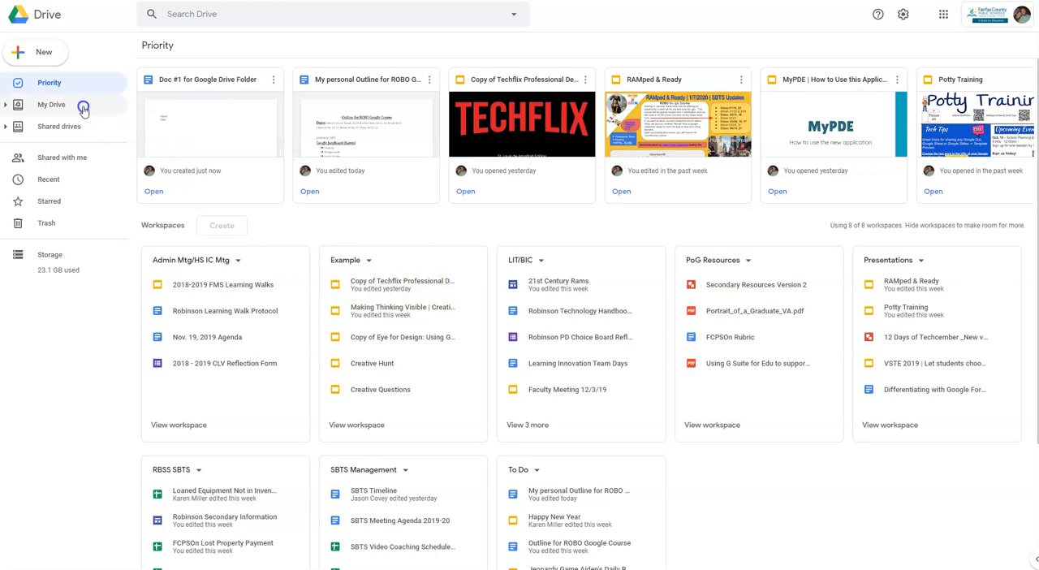
scroll(225, 183, down, 2)
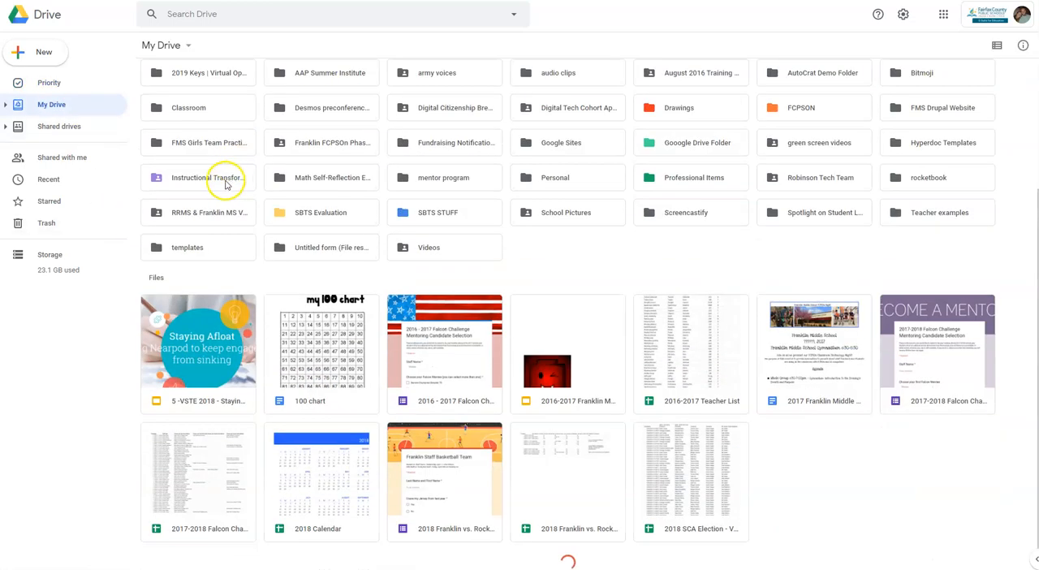
scroll(243, 182, down, 3)
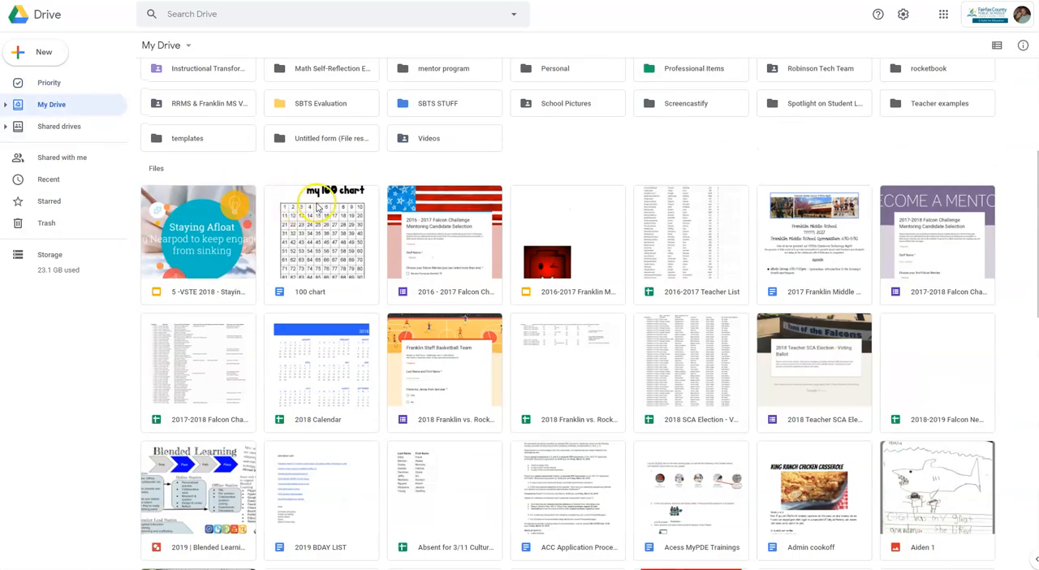
scroll(309, 215, up, 1)
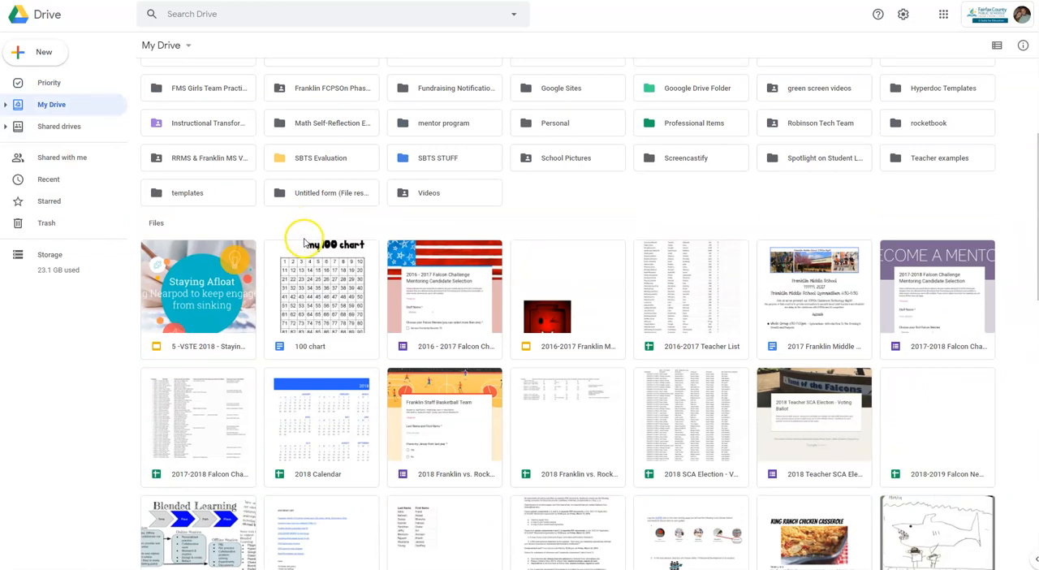
scroll(297, 247, down, 3)
click(207, 401)
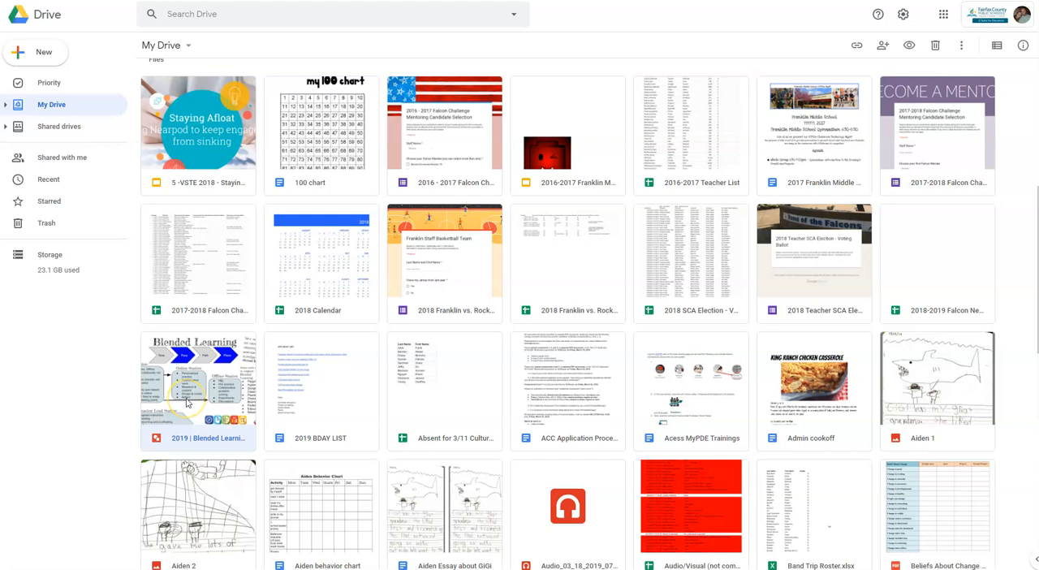
right_click(186, 399)
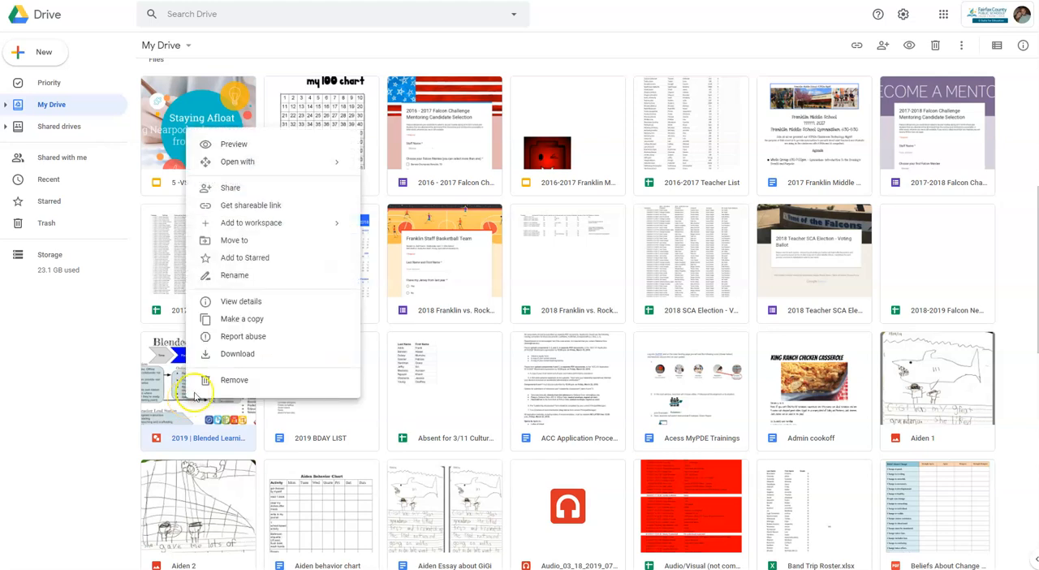
click(267, 239)
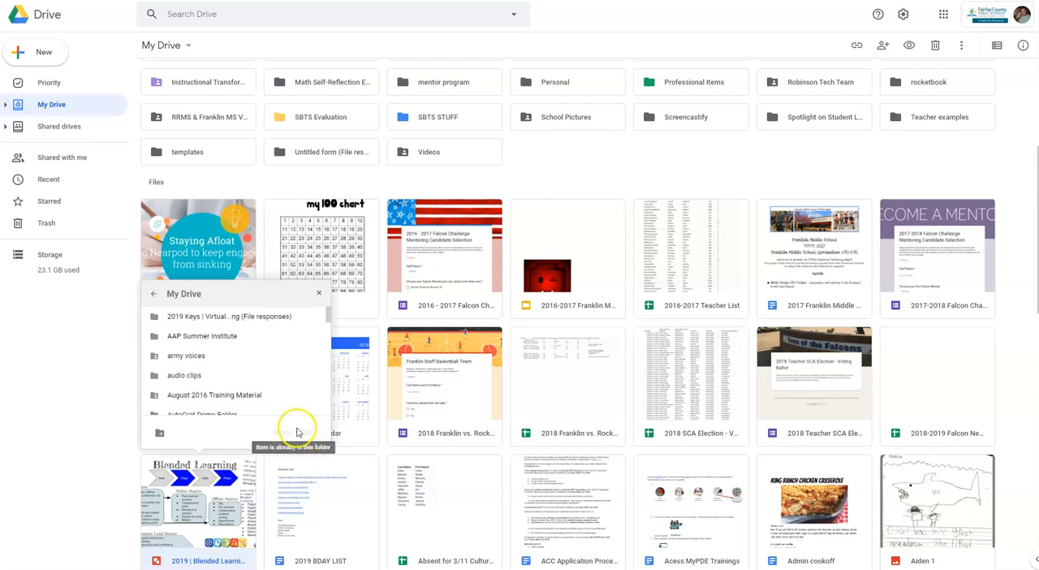
click(212, 357)
click(300, 438)
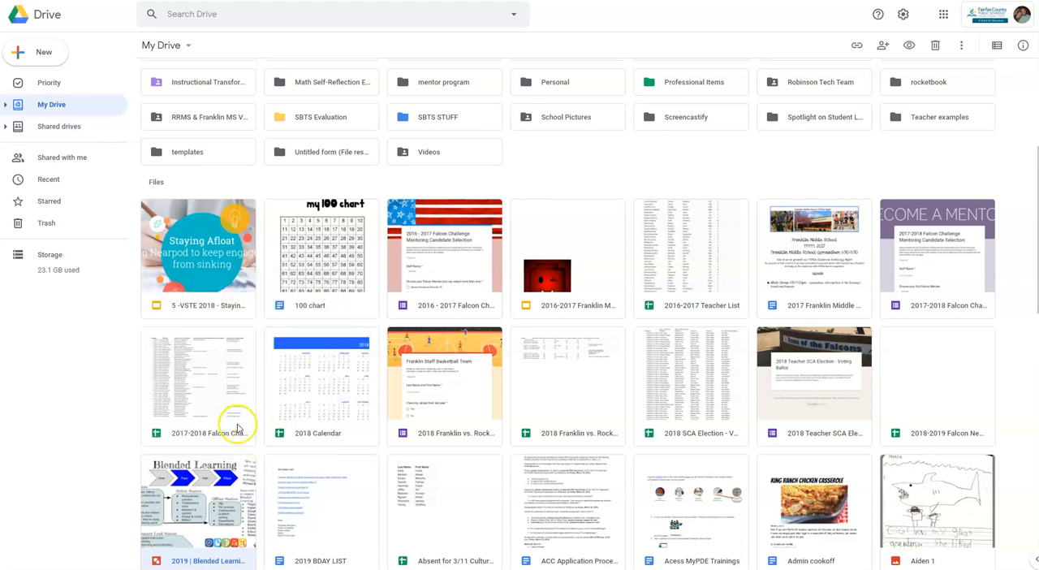
Add the 2019 | Blended Learning drawing to the FCPSON folder in My Drive while keeping it in its current location.
scroll(227, 423, down, 2)
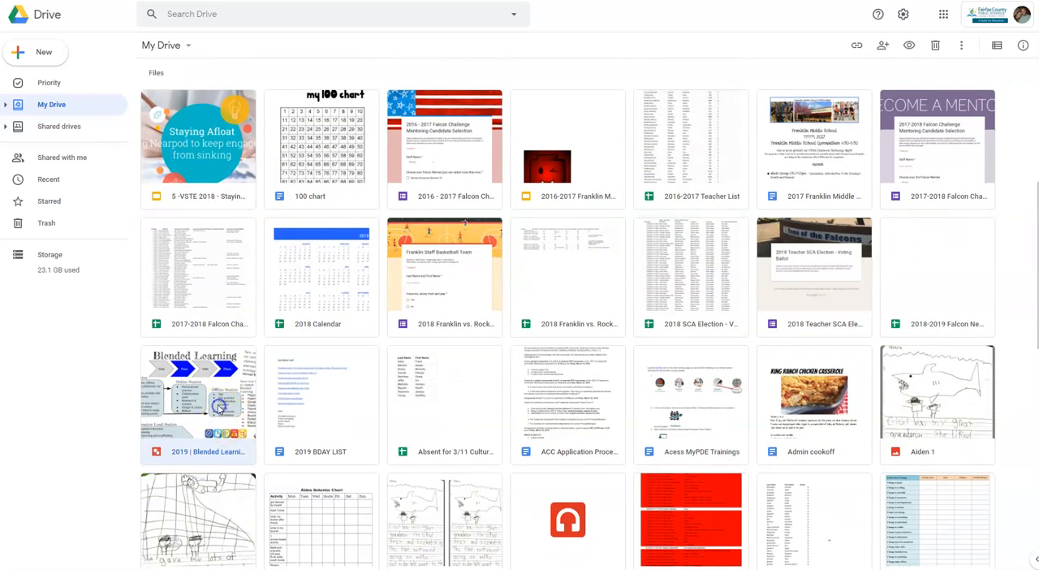
key(shift+z)
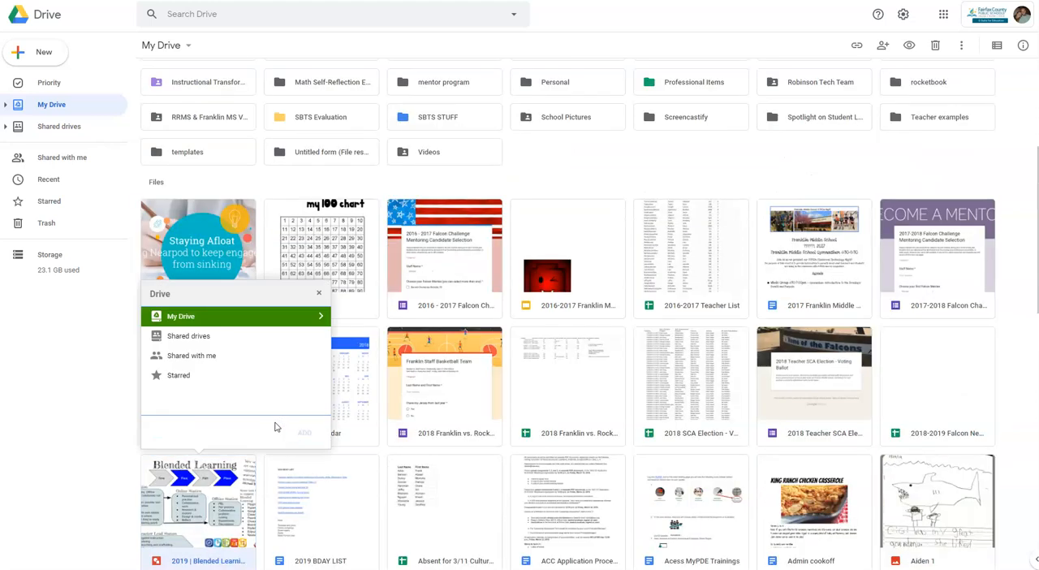
click(252, 319)
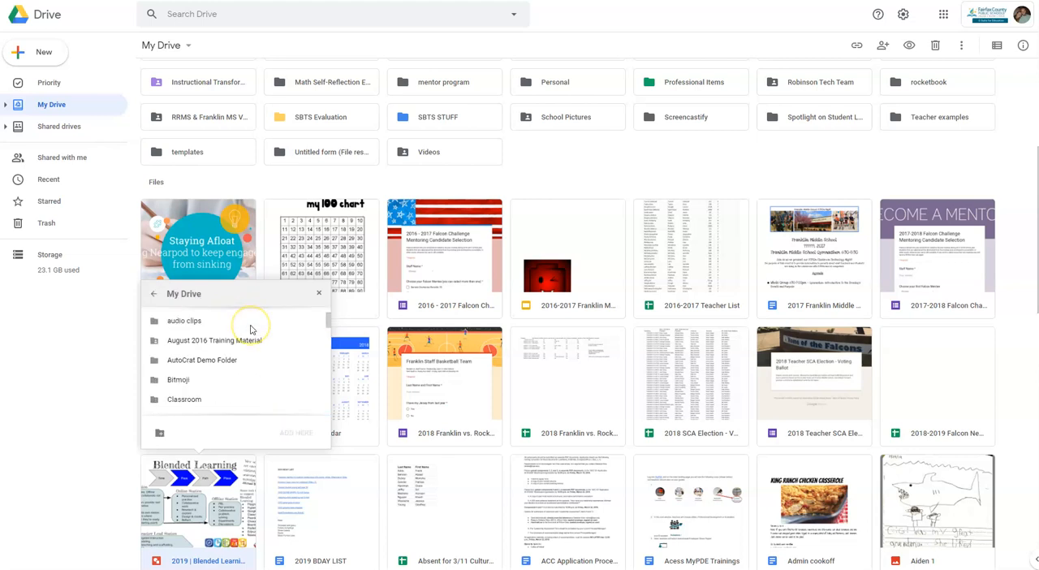
scroll(251, 329, down, 3)
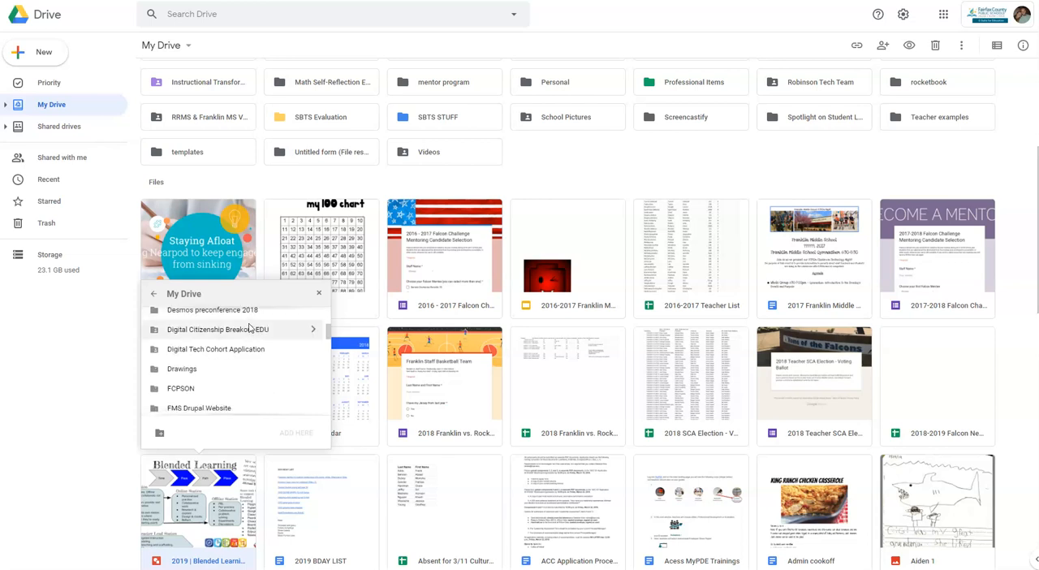
scroll(244, 329, down, 1)
click(232, 334)
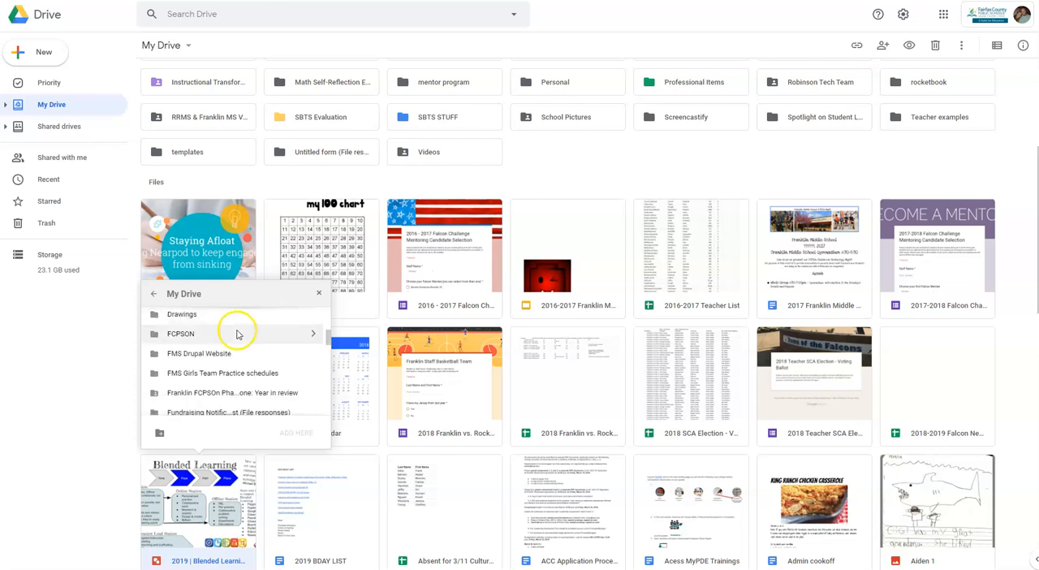
click(299, 433)
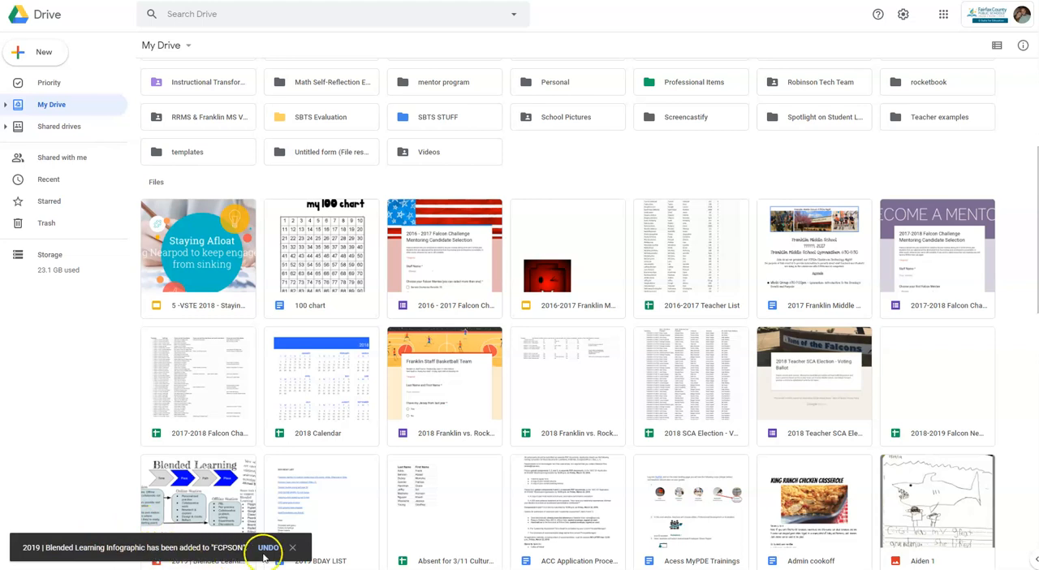
Open the FCPSON folder in My Drive and check that it contains the 2019 | Blended Learning drawing.
scroll(203, 455, down, 1)
scroll(202, 457, down, 1)
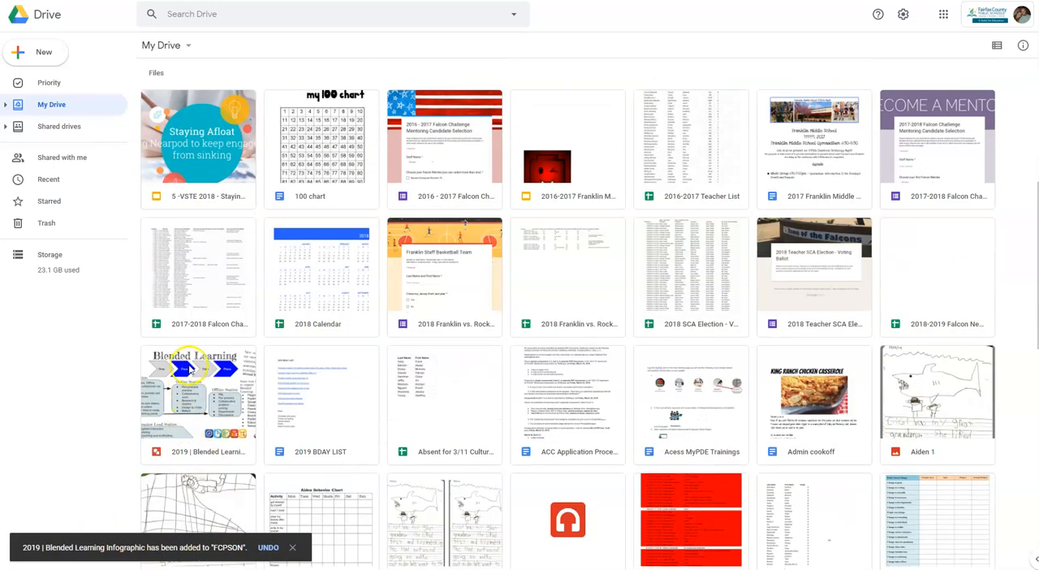
scroll(194, 398, up, 5)
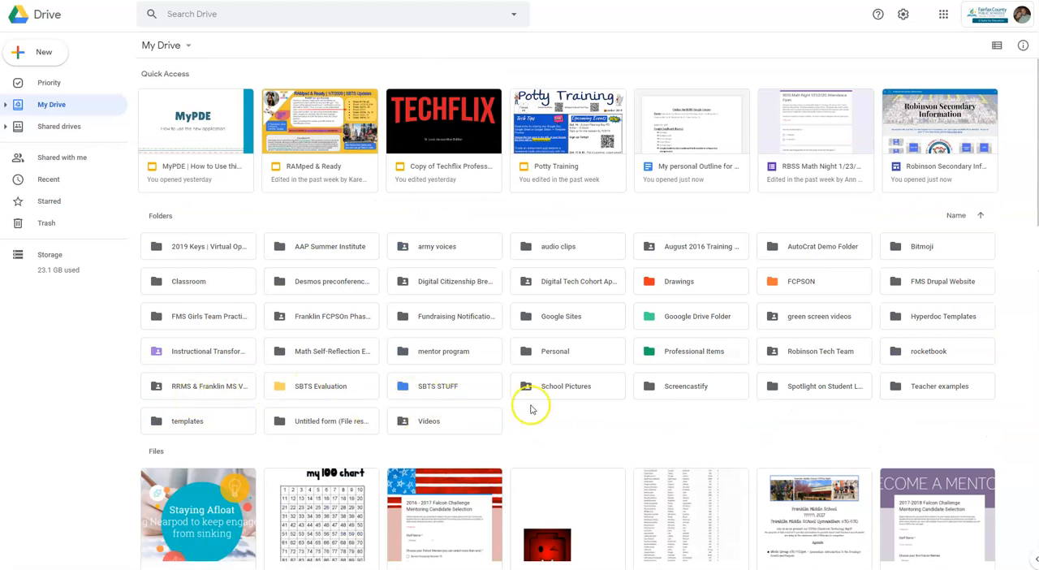
click(804, 276)
double_click(804, 276)
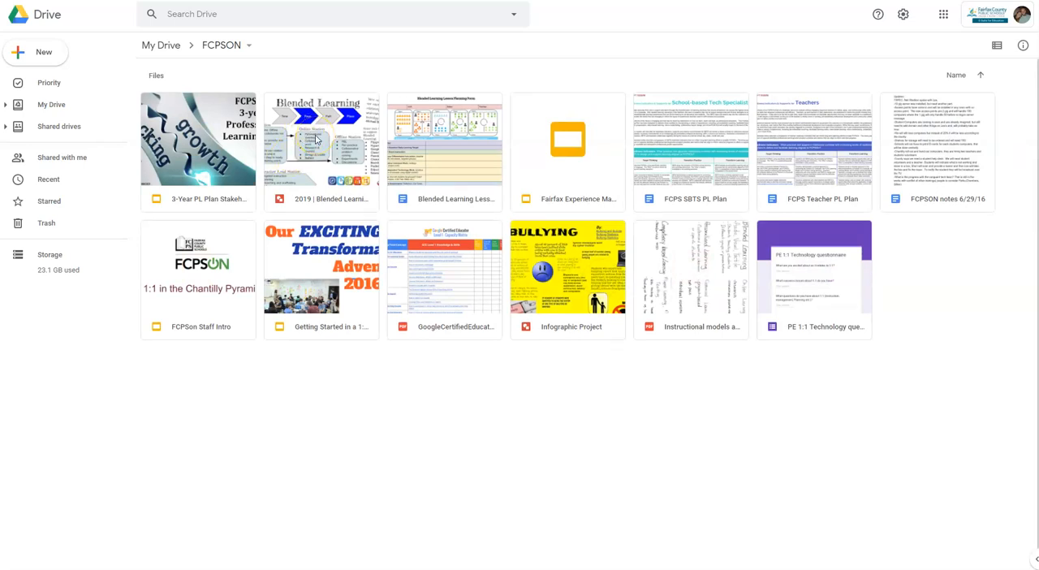
Open the Shared drives overview and look through the existing shared drives.
click(54, 127)
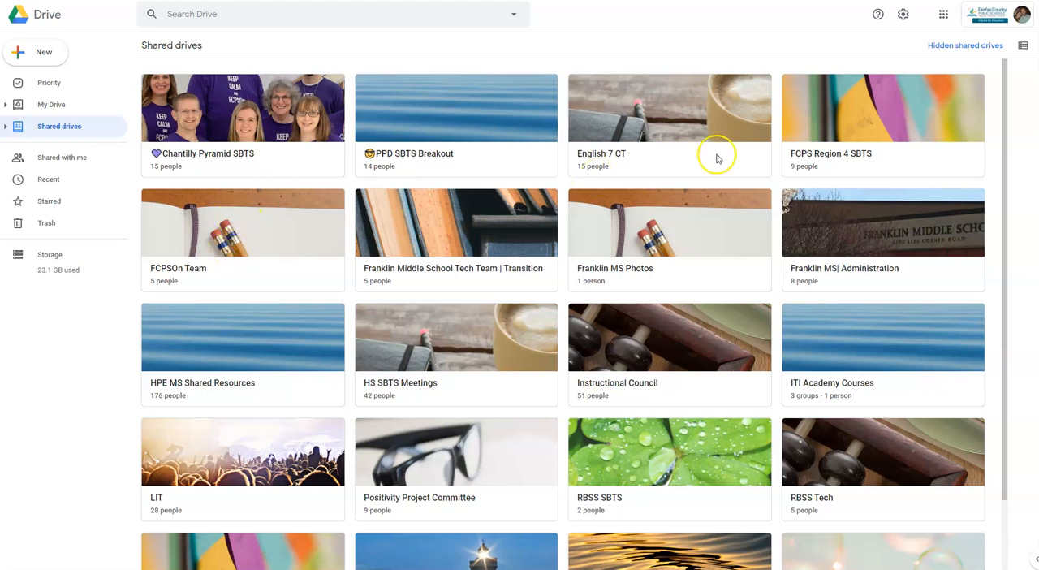
scroll(760, 213, down, 1)
scroll(714, 207, up, 2)
Try to create a shared drive named Example Shared Drive and dismiss the resulting notification.
click(50, 57)
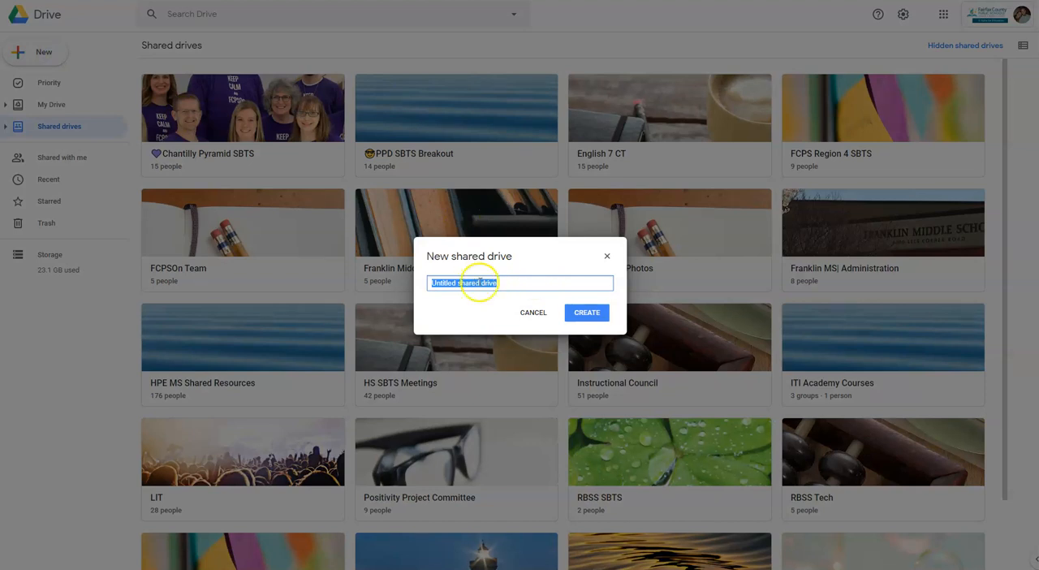
text(Examp)
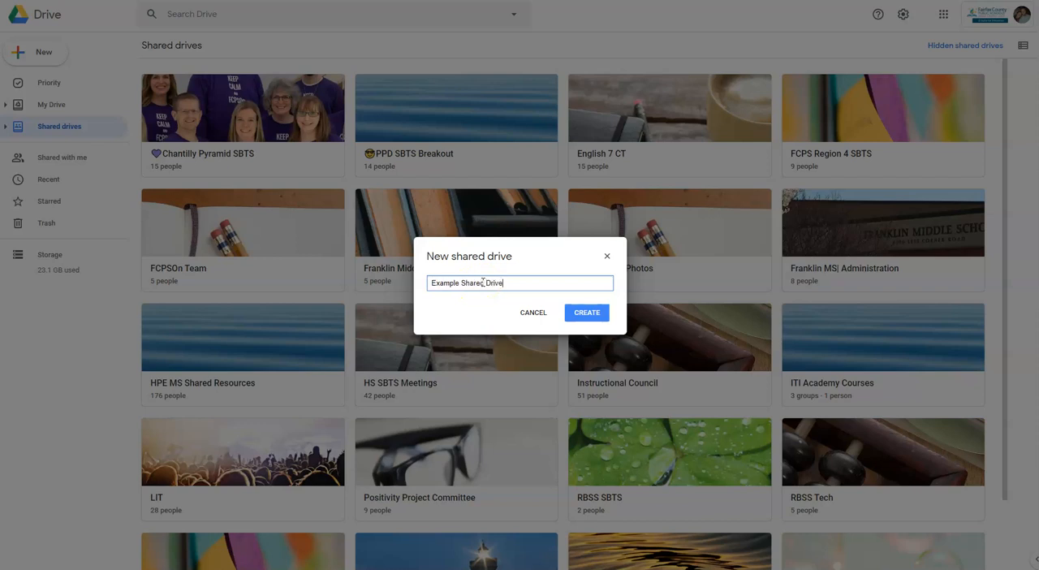
click(591, 313)
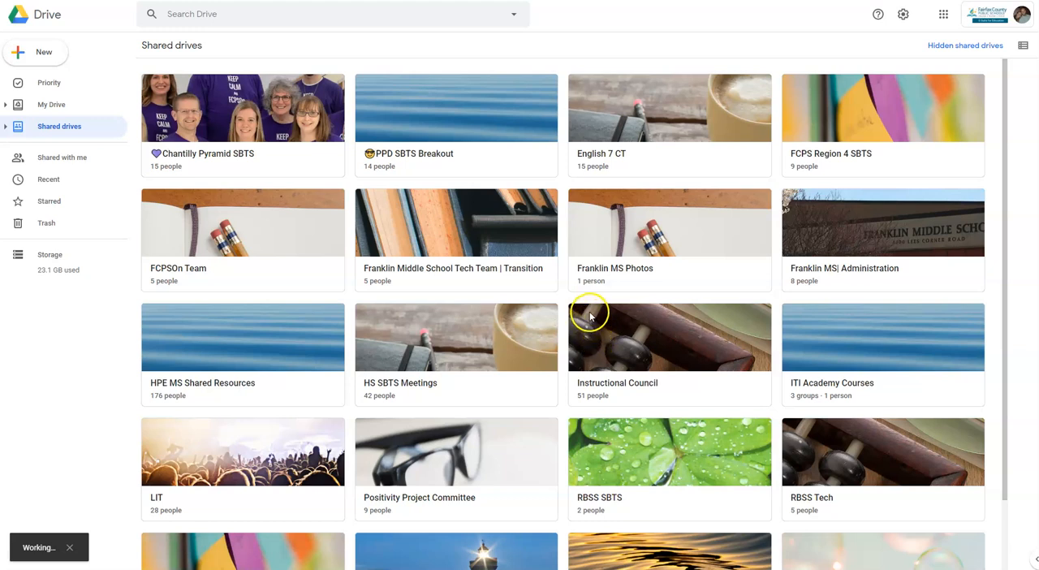
scroll(591, 313, down, 1)
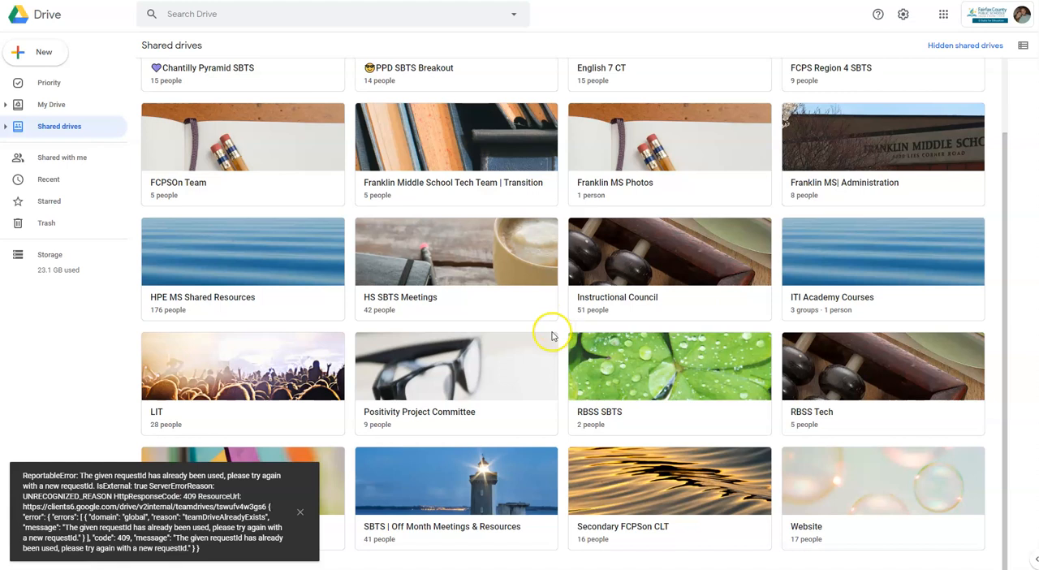
click(299, 513)
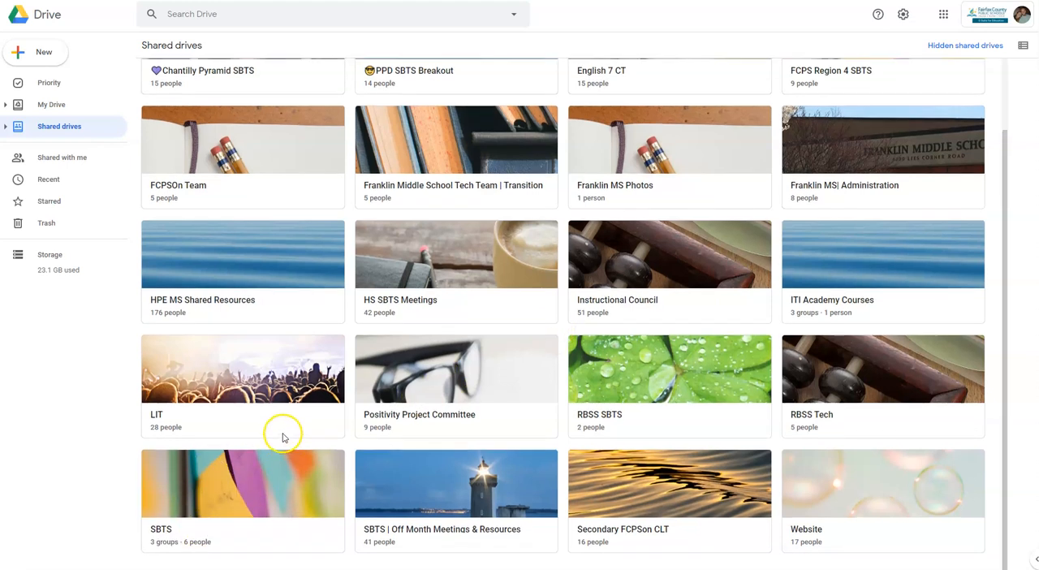
Create a new shared drive named Example.
scroll(282, 438, up, 1)
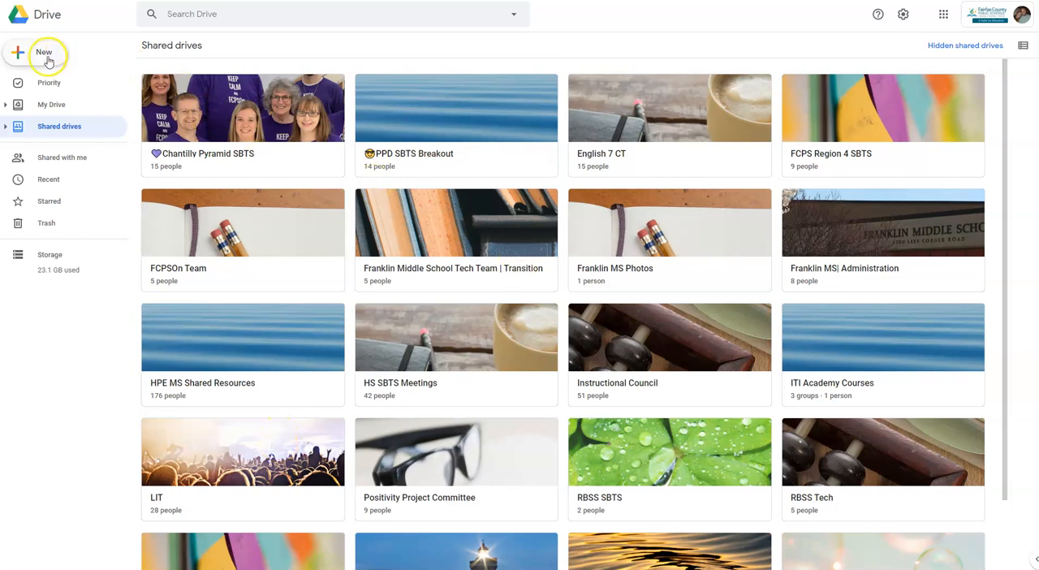
click(45, 53)
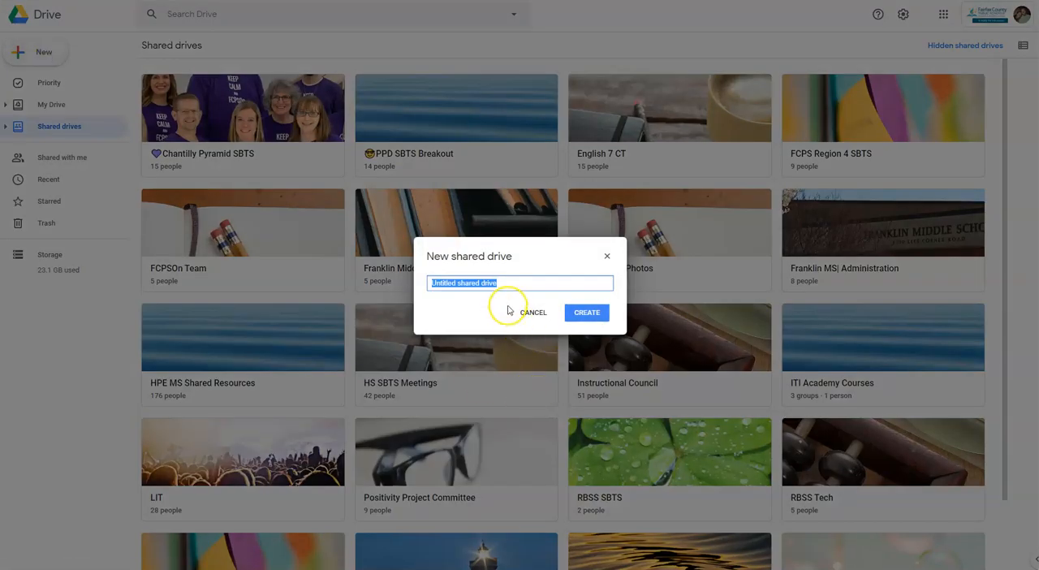
text(Example)
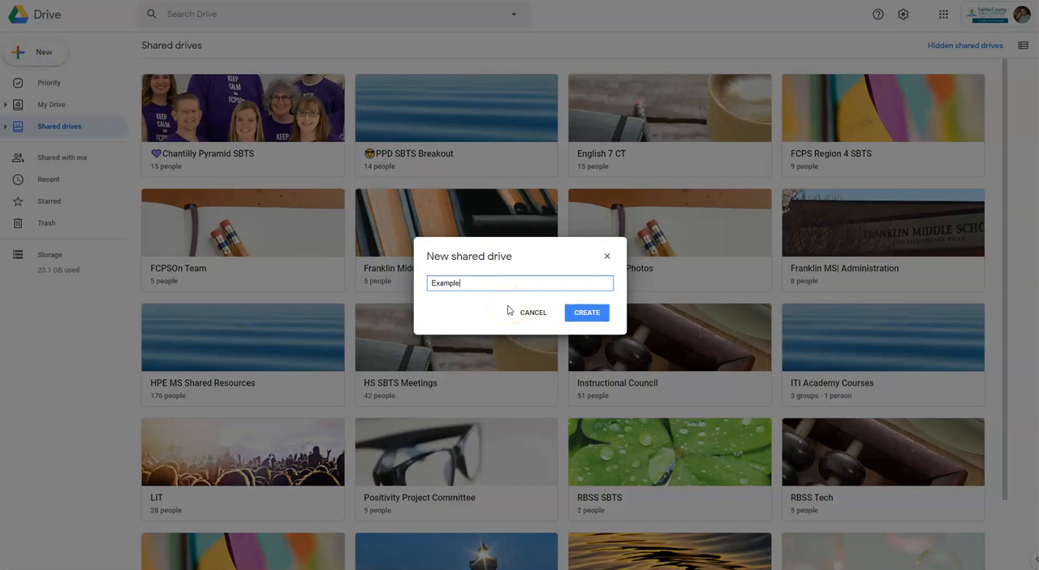
click(587, 311)
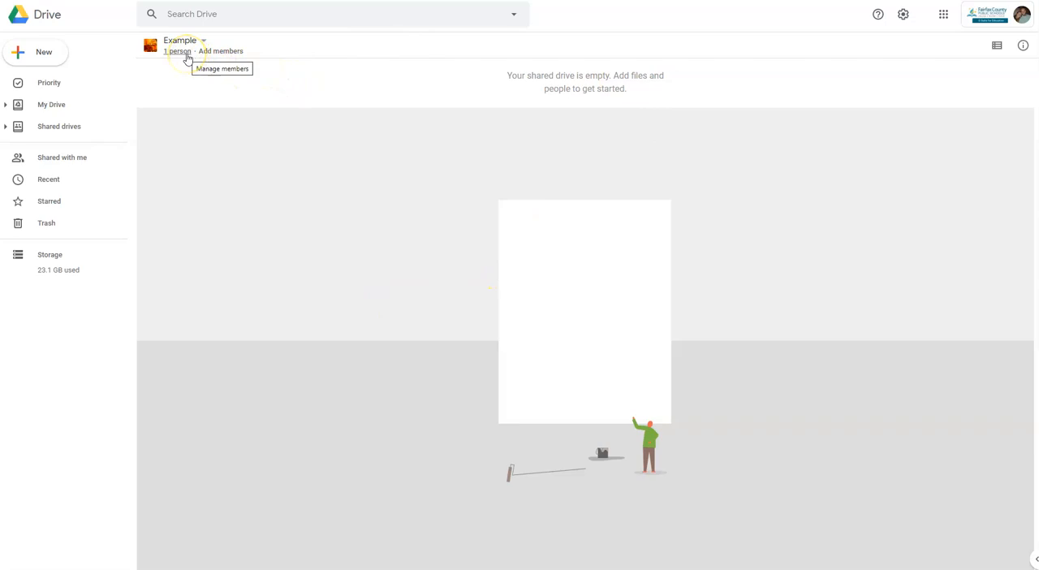
View the Example shared drive's member access list and its form for adding new members, closing both without changes.
click(186, 53)
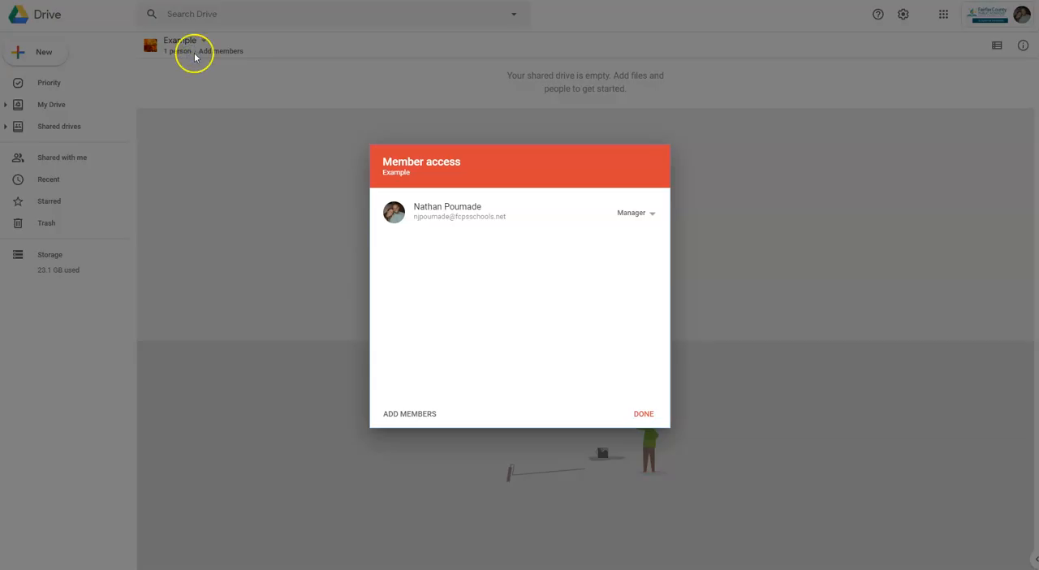
click(643, 414)
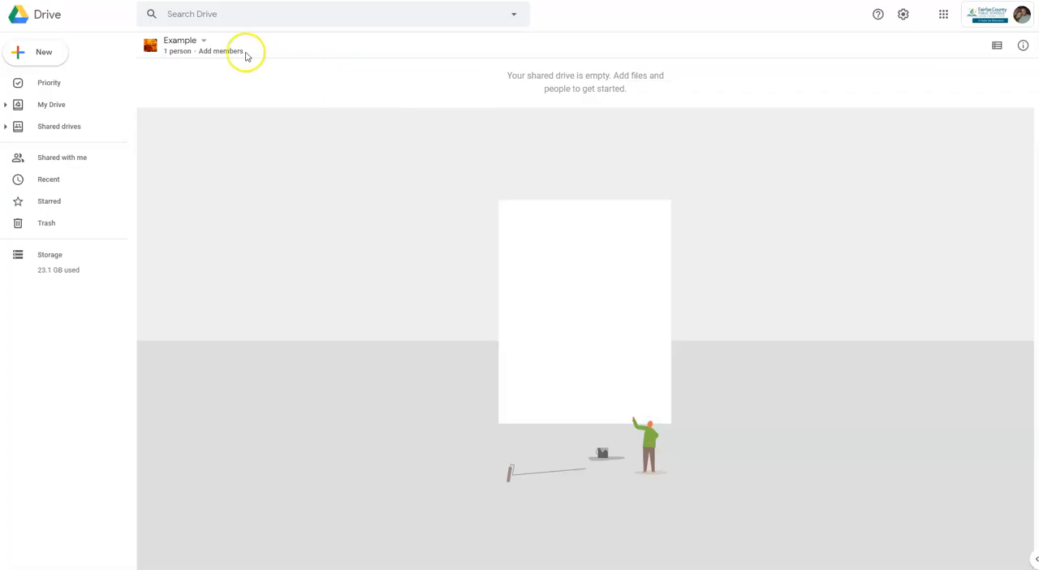
click(220, 53)
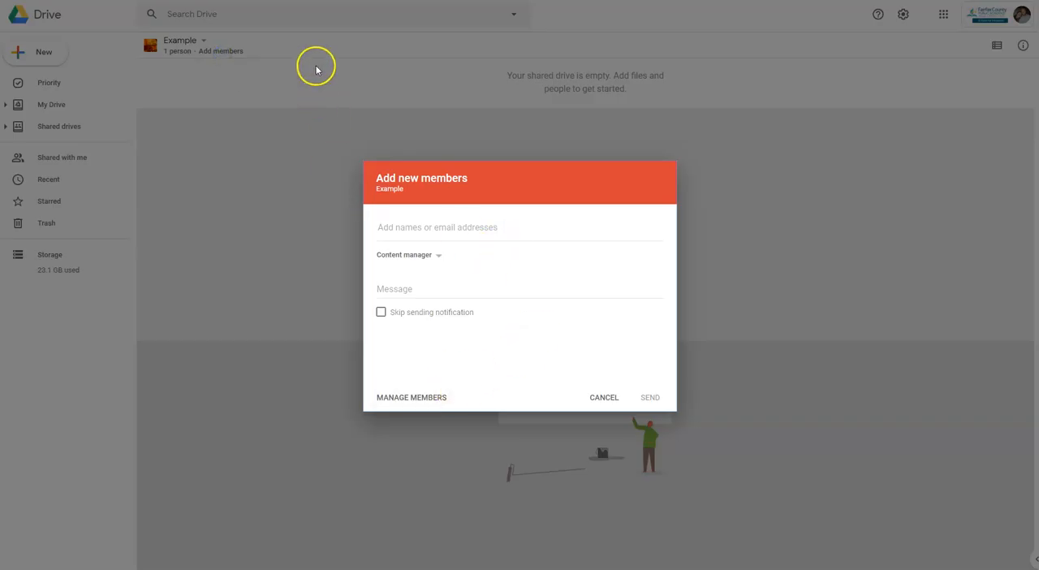
click(604, 397)
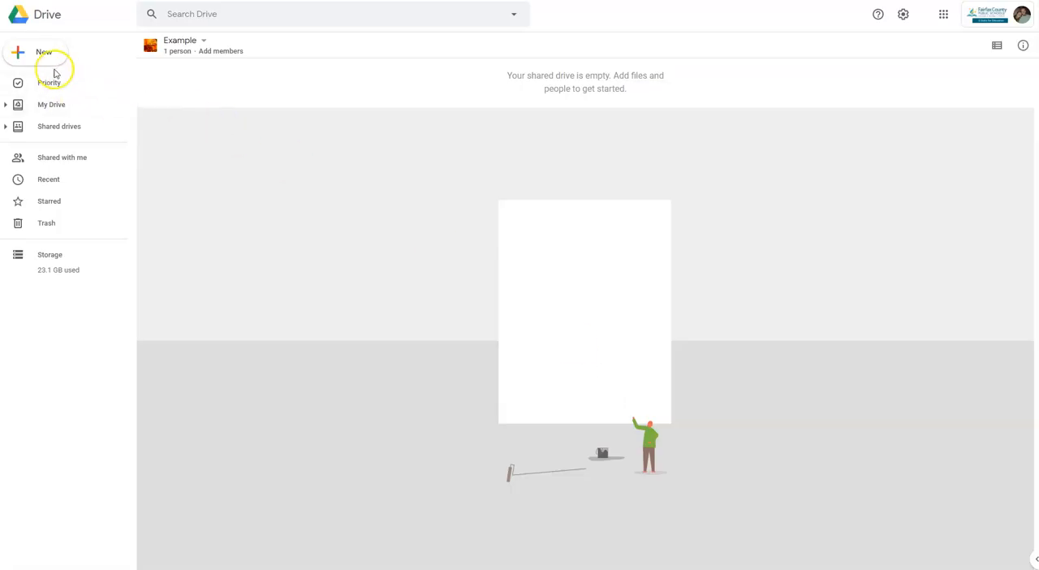
Move the 2017-2018 Falcon Challenge Mentoring Candidate Selection form from My Drive into the Example shared drive.
click(60, 107)
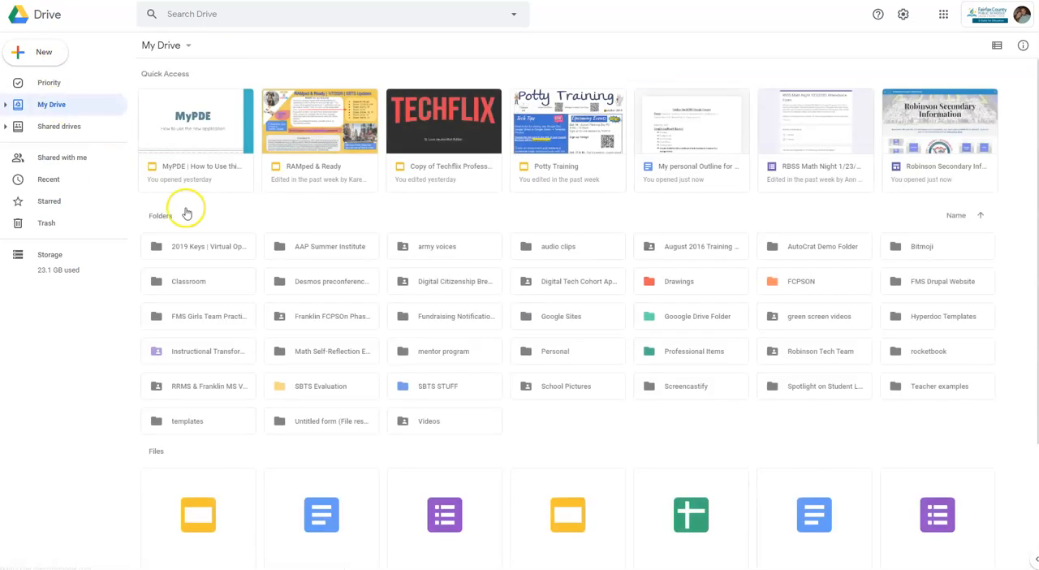
scroll(438, 415, down, 2)
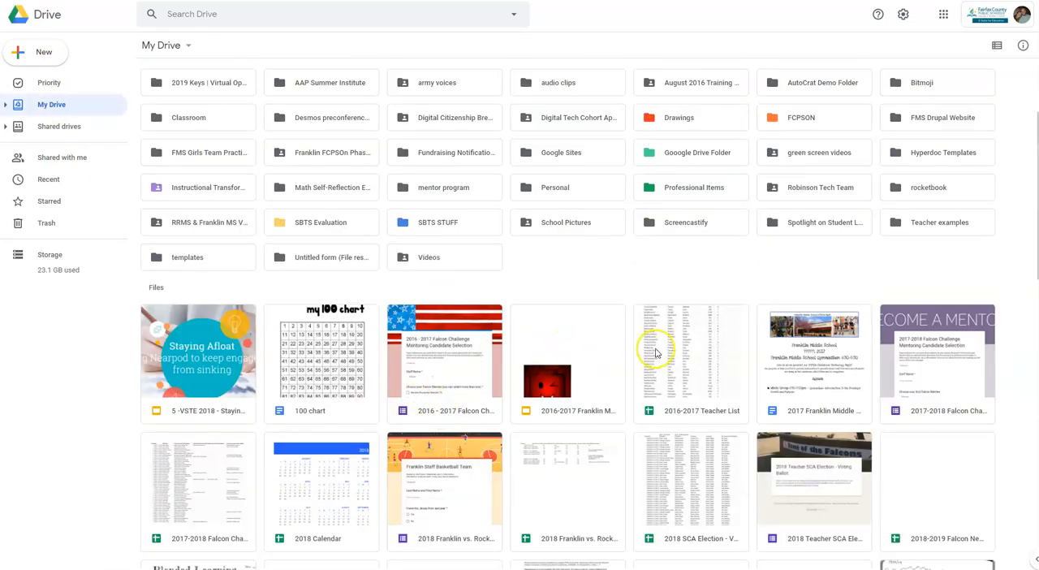
right_click(947, 353)
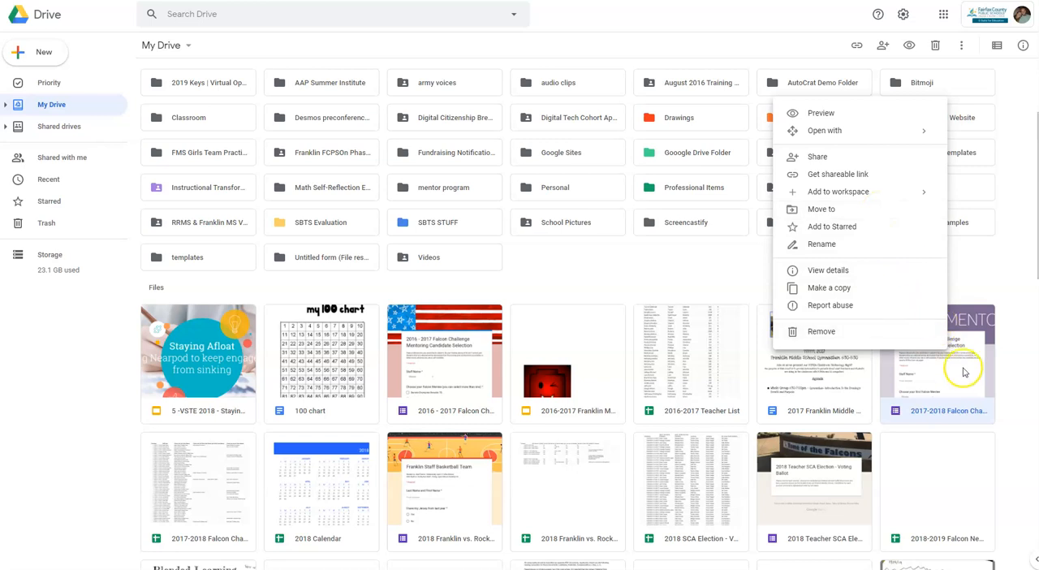
click(851, 209)
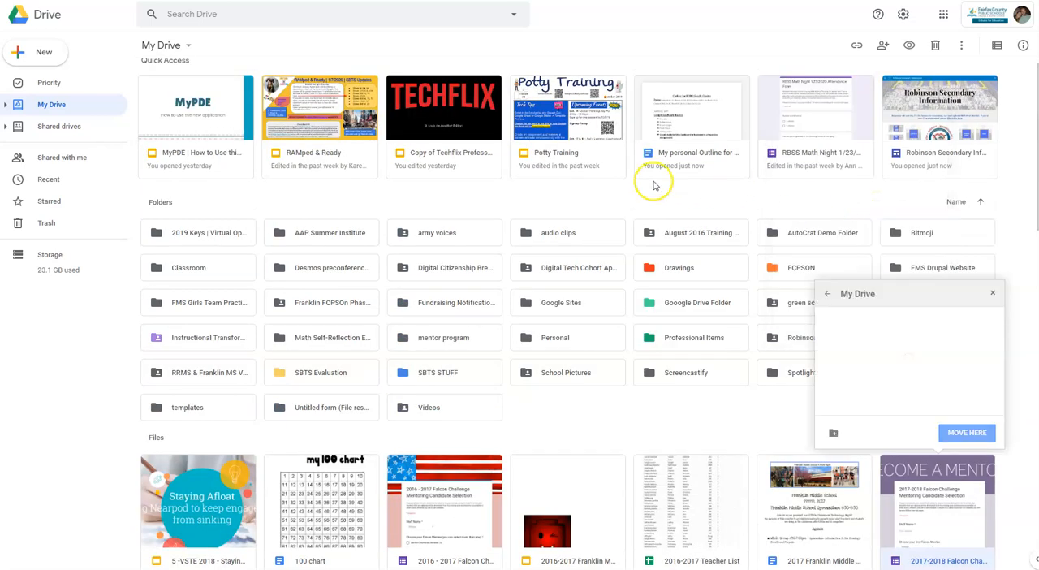
click(827, 294)
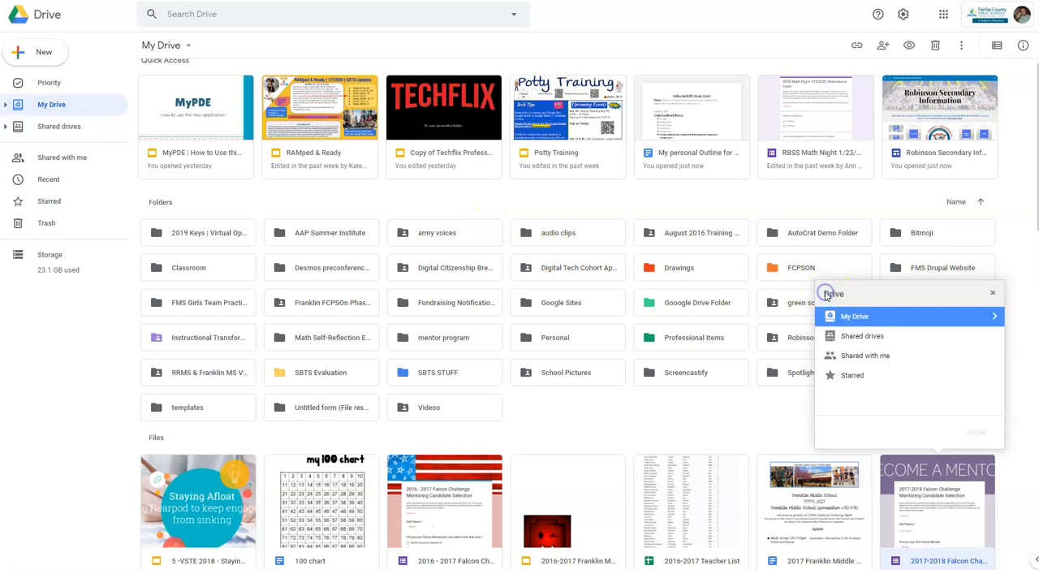
click(856, 335)
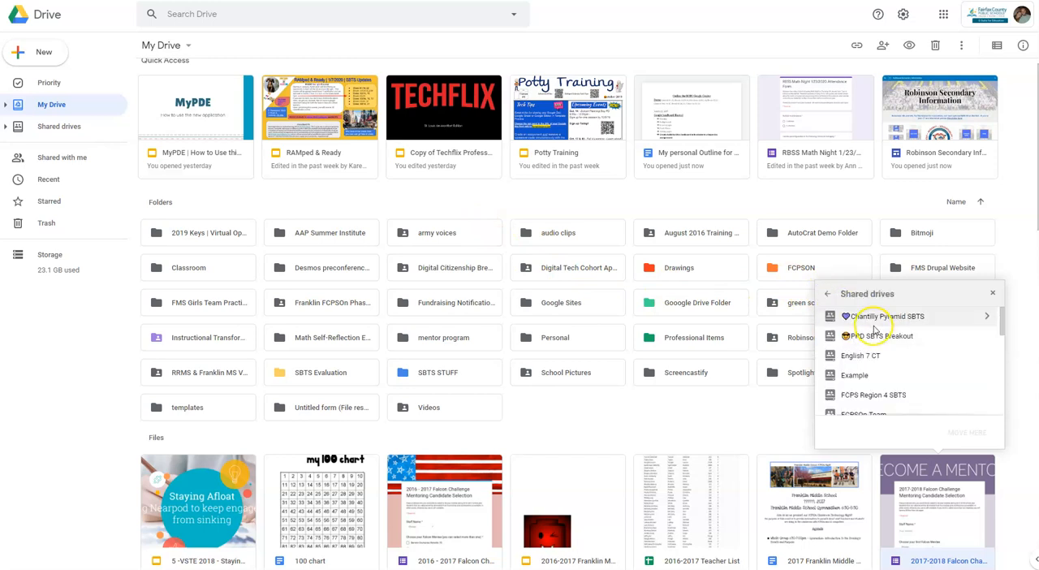
click(855, 375)
click(977, 434)
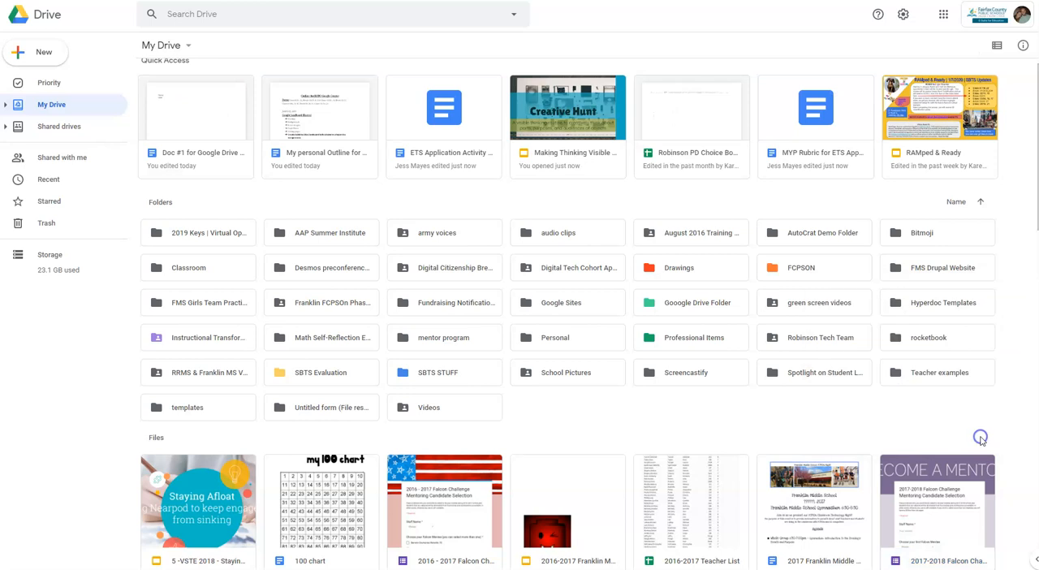
Open the Example shared drive and check that it contains the moved Falcon Challenge form.
scroll(941, 471, down, 4)
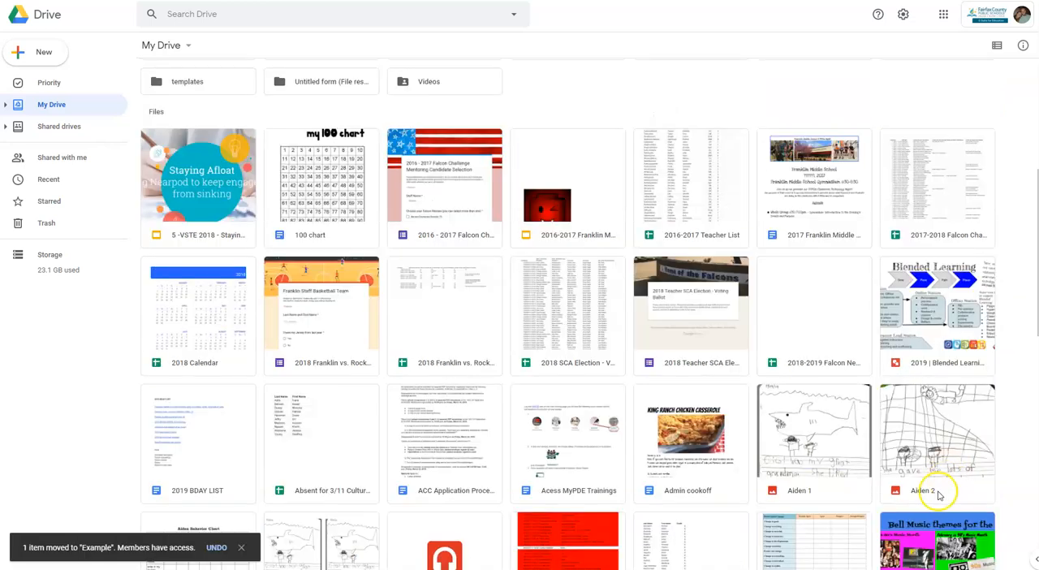
click(50, 129)
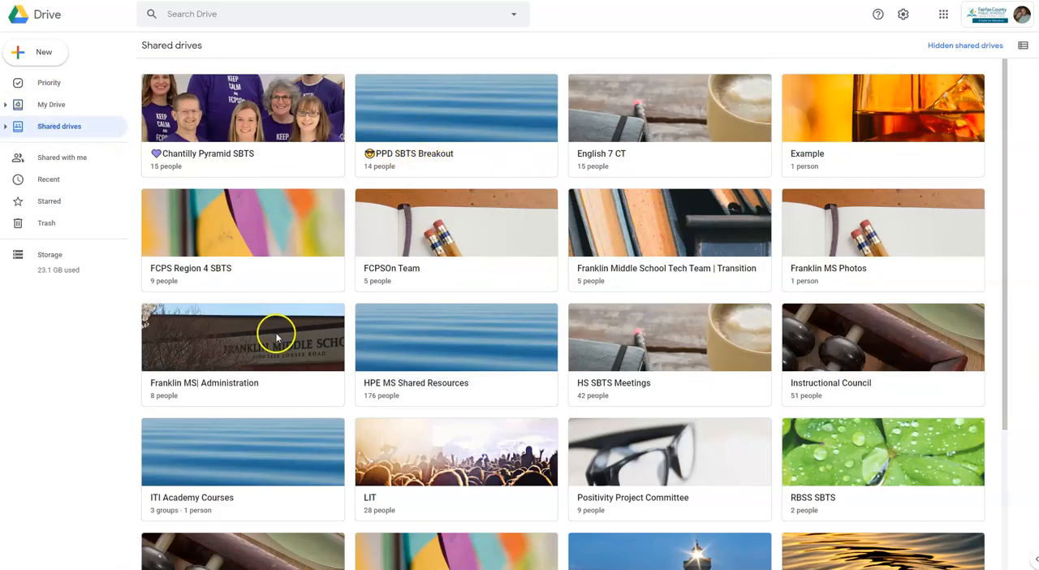
double_click(826, 140)
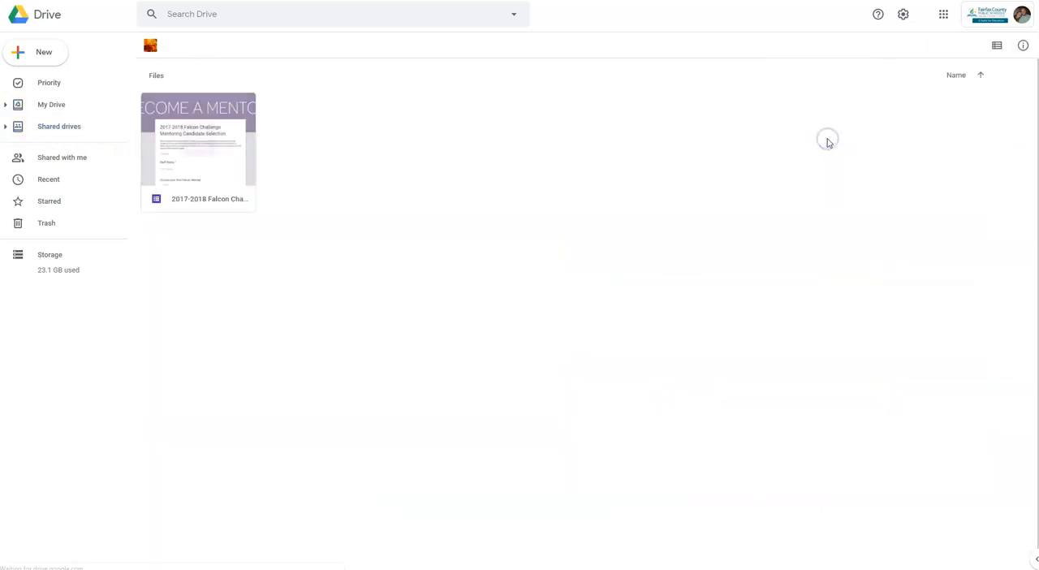